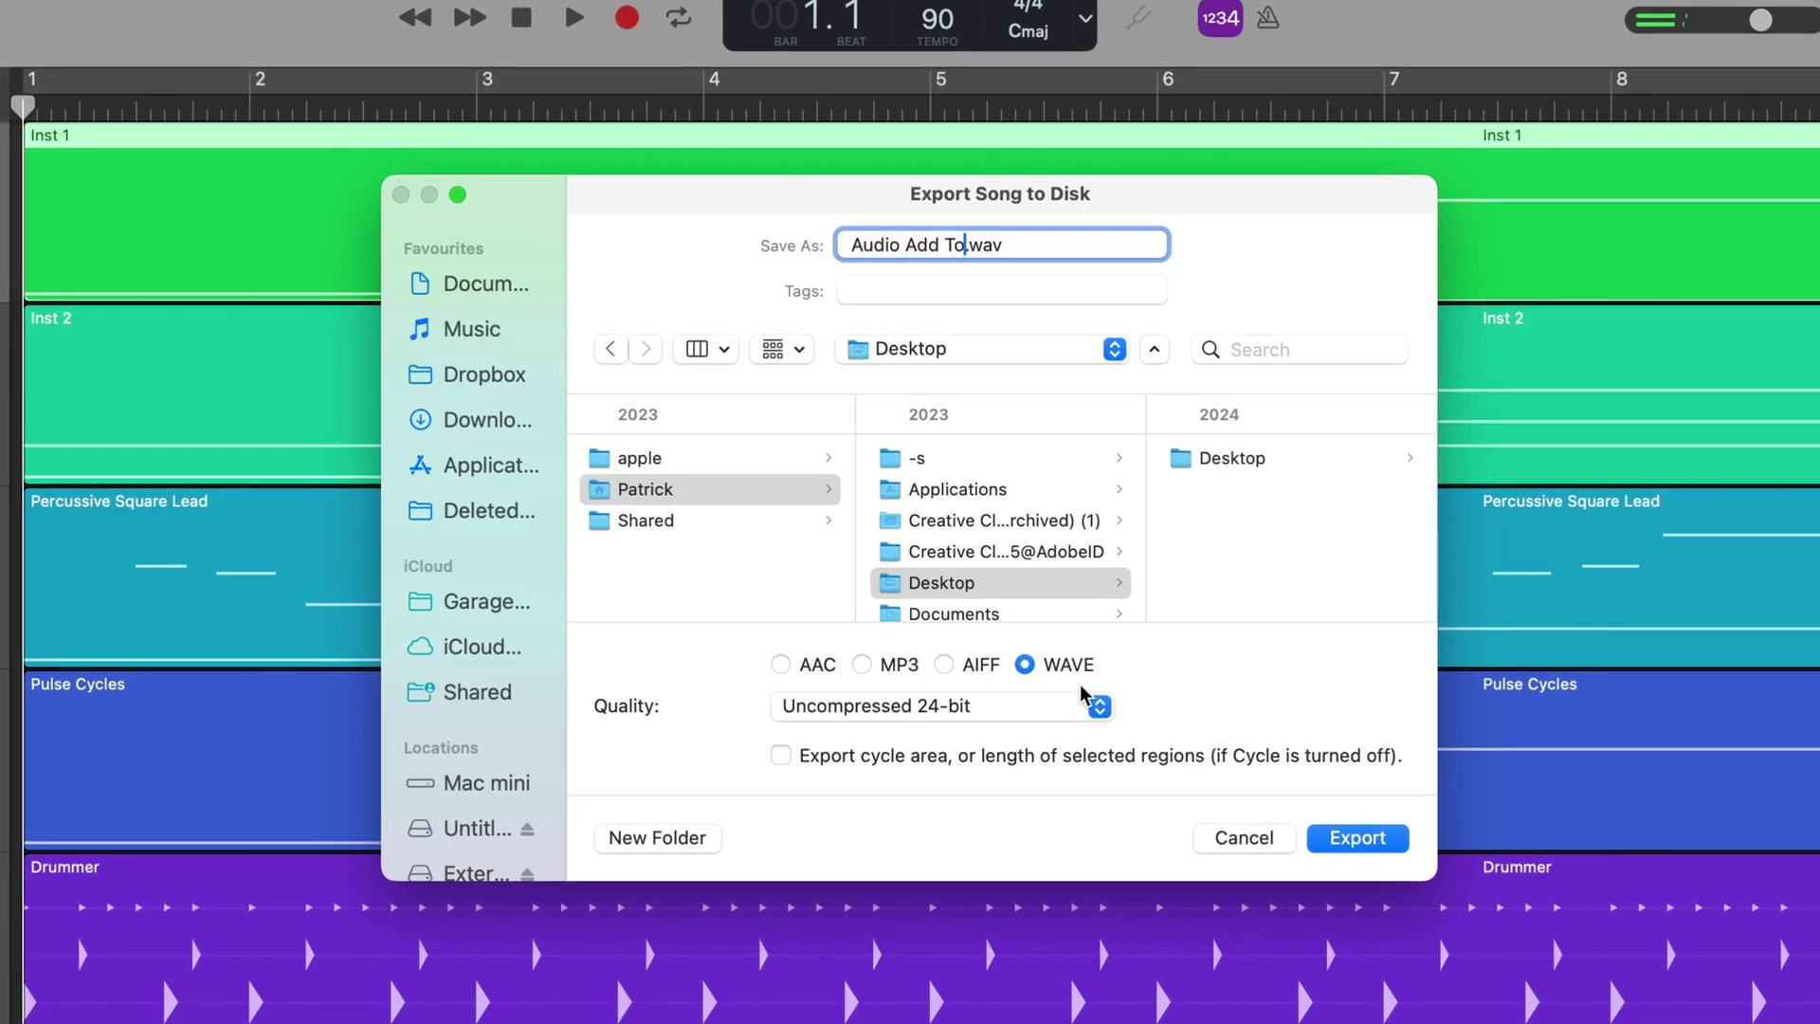
# Compare AIFF, MP3 and AAC, check MP3's Highest Quality (256 kbit/s), then pick WAVE.
pyautogui.click(944, 665)
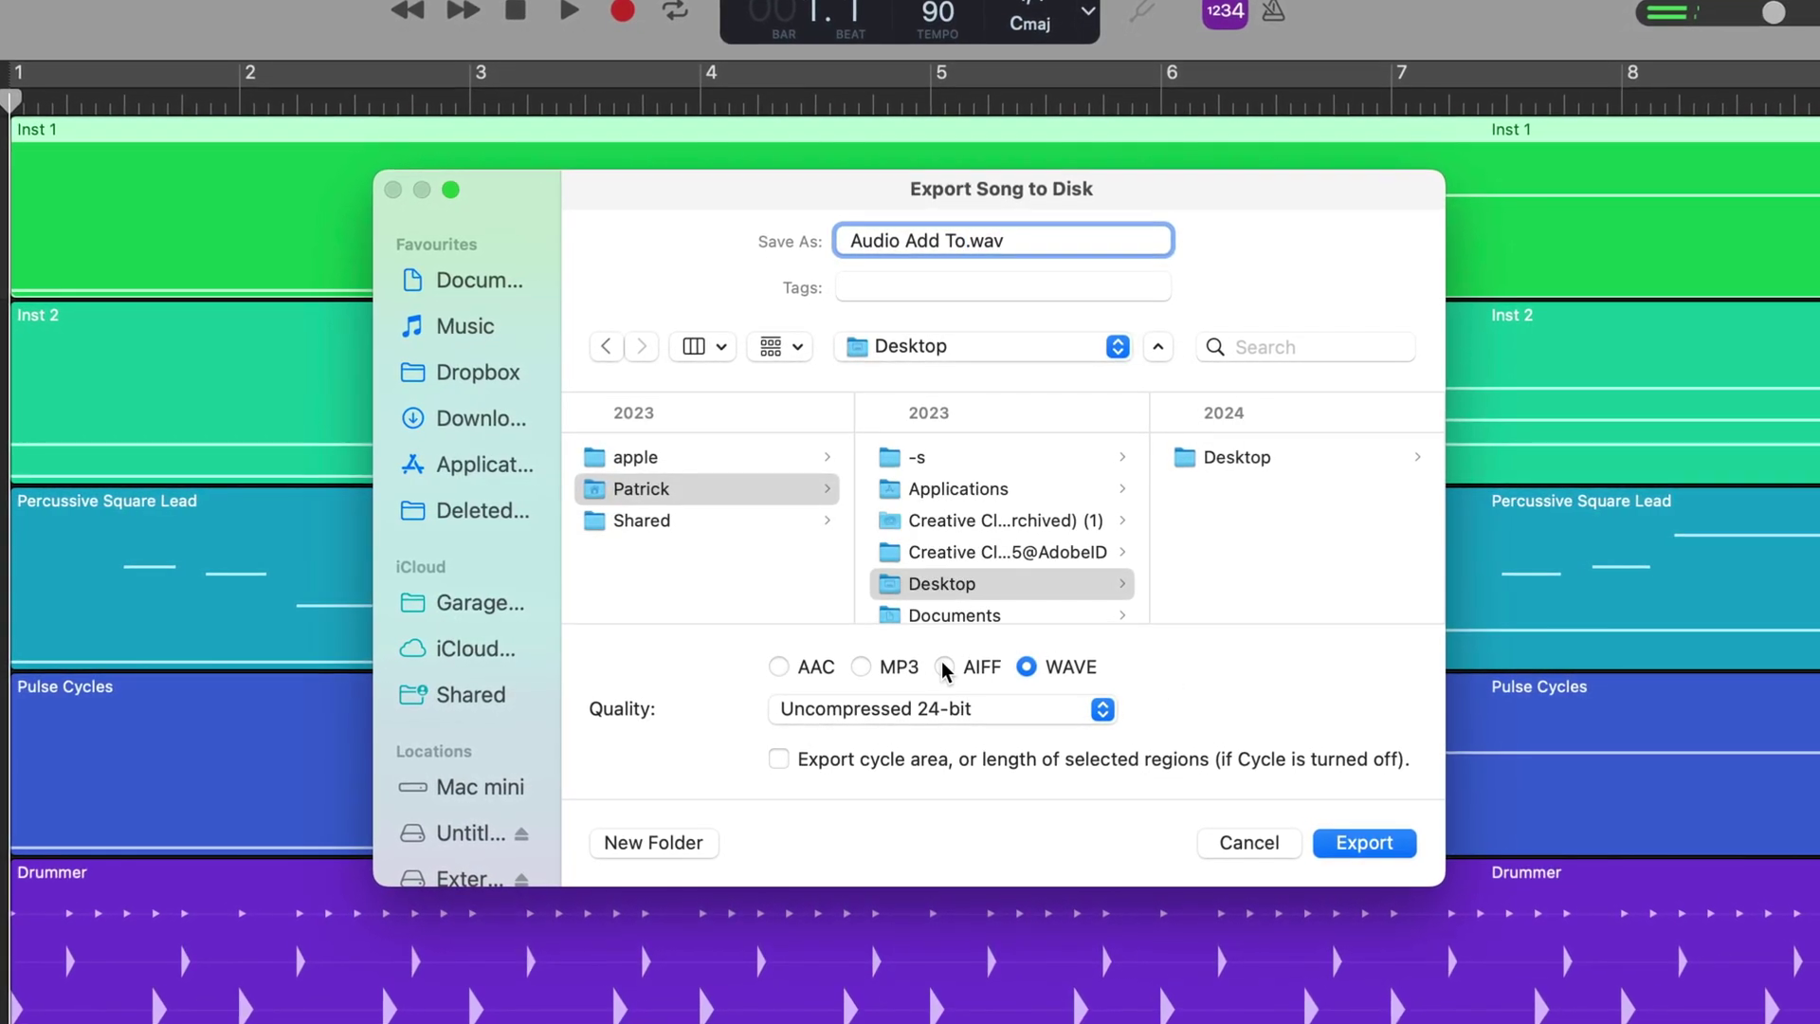
pyautogui.click(861, 665)
pyautogui.click(779, 669)
pyautogui.click(864, 669)
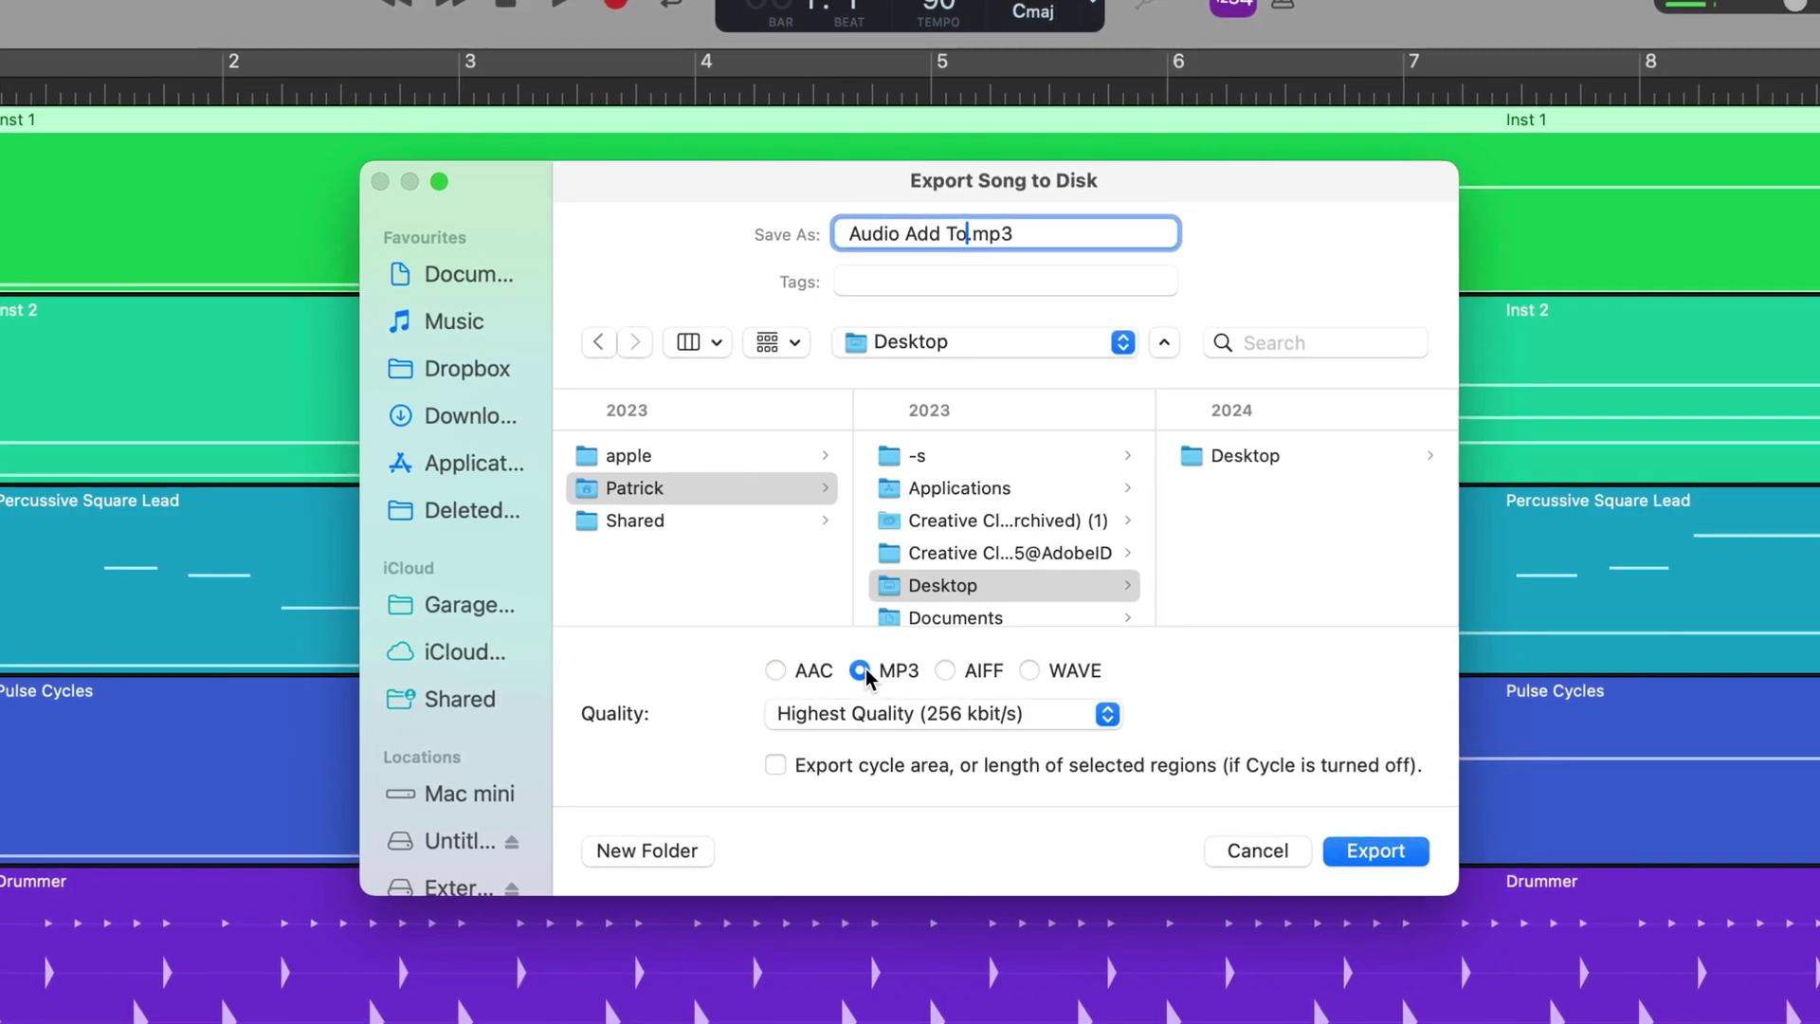
pyautogui.click(946, 671)
pyautogui.click(1029, 671)
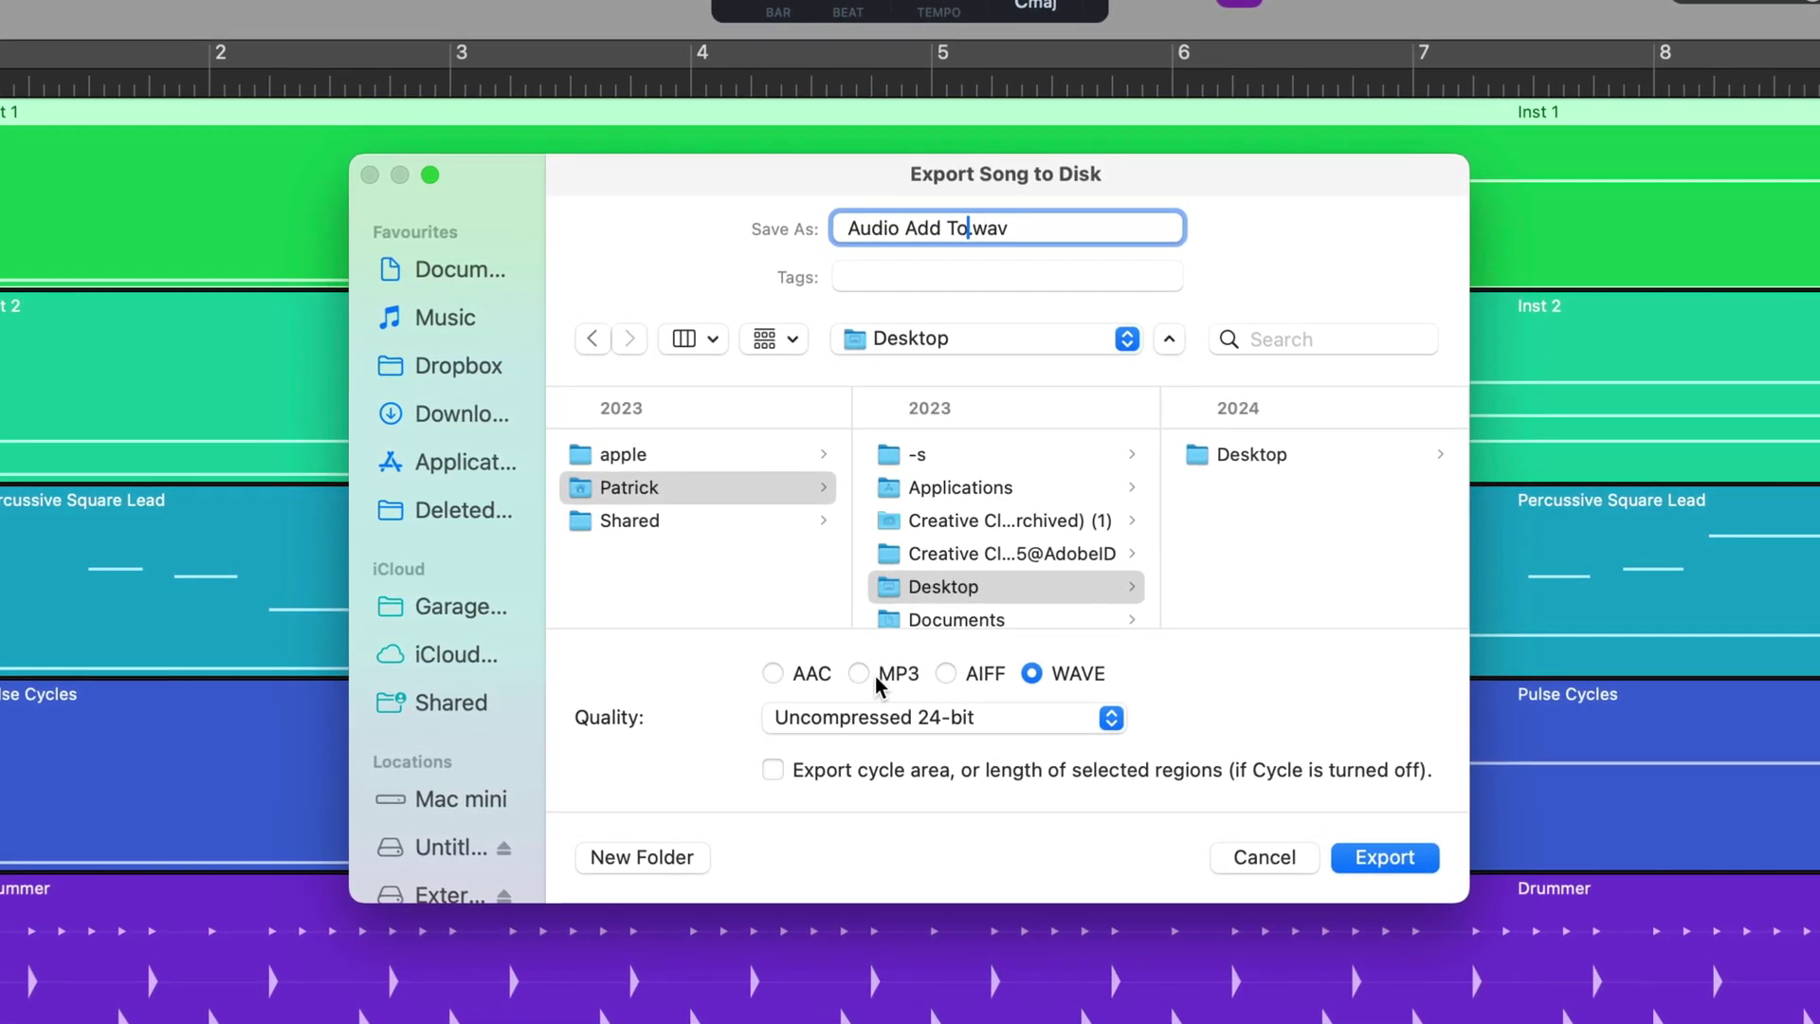
pyautogui.click(859, 671)
pyautogui.click(1105, 719)
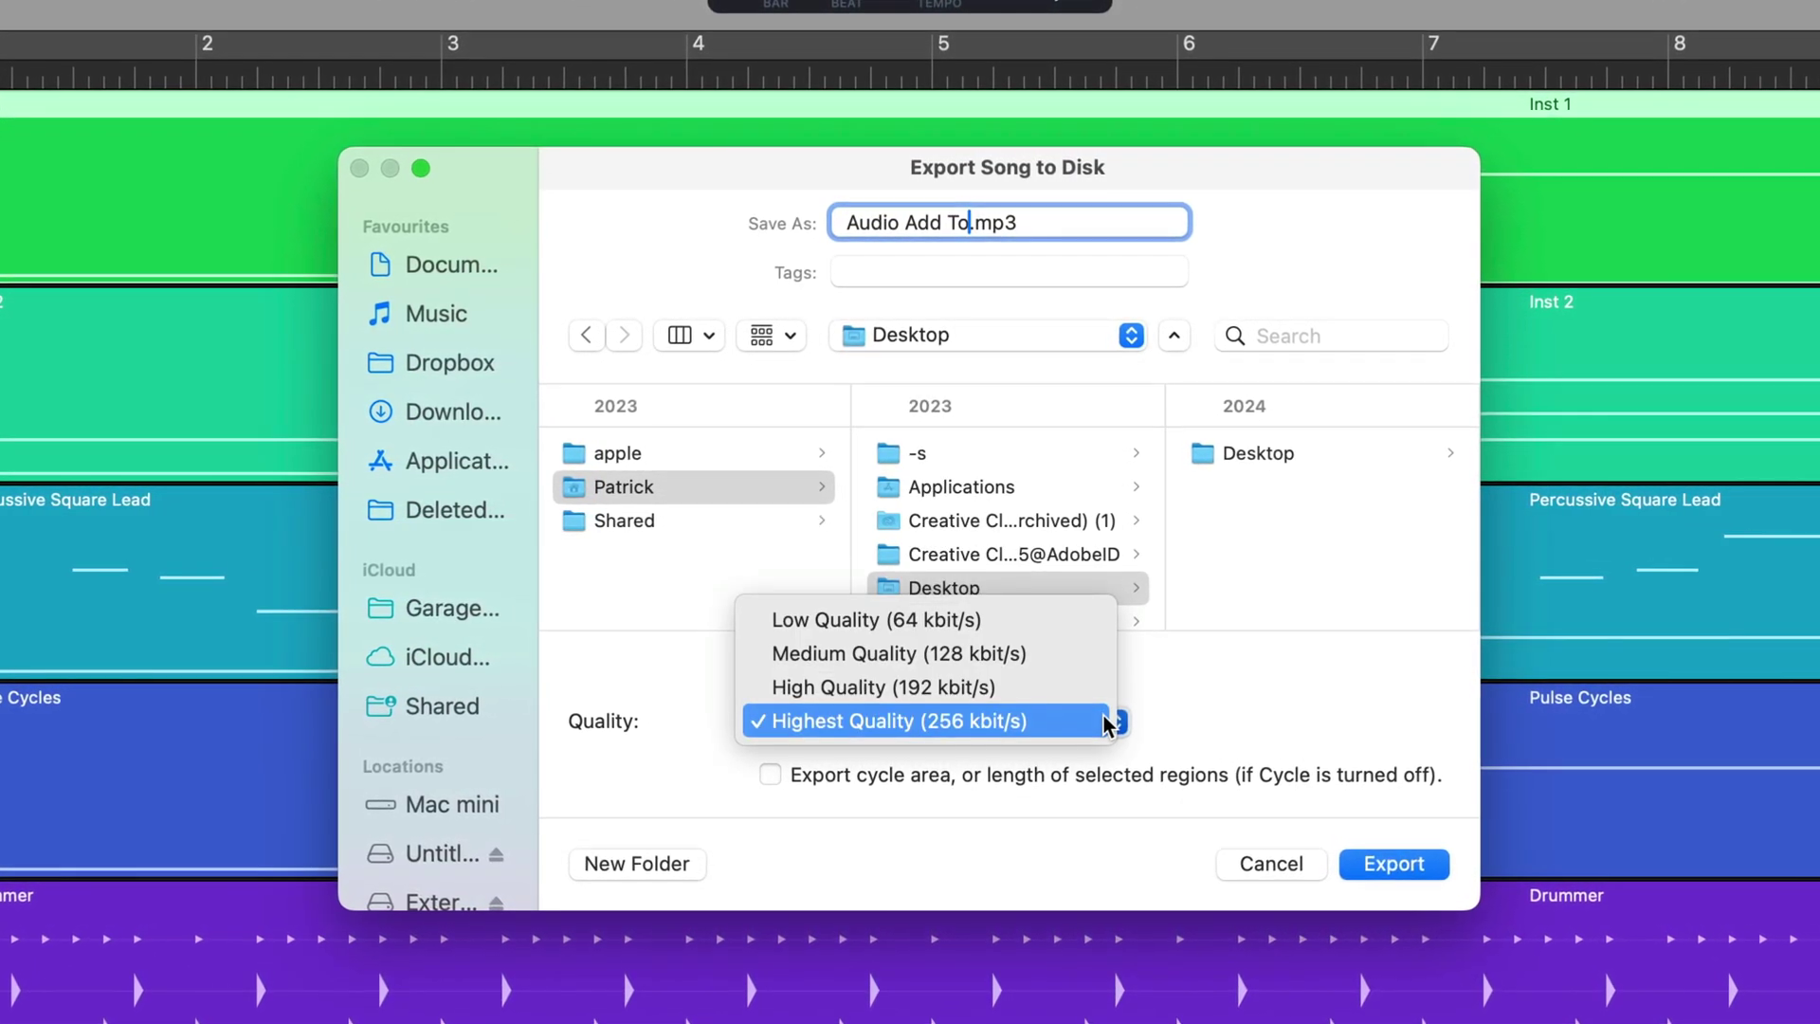
pyautogui.click(1105, 723)
pyautogui.click(1035, 677)
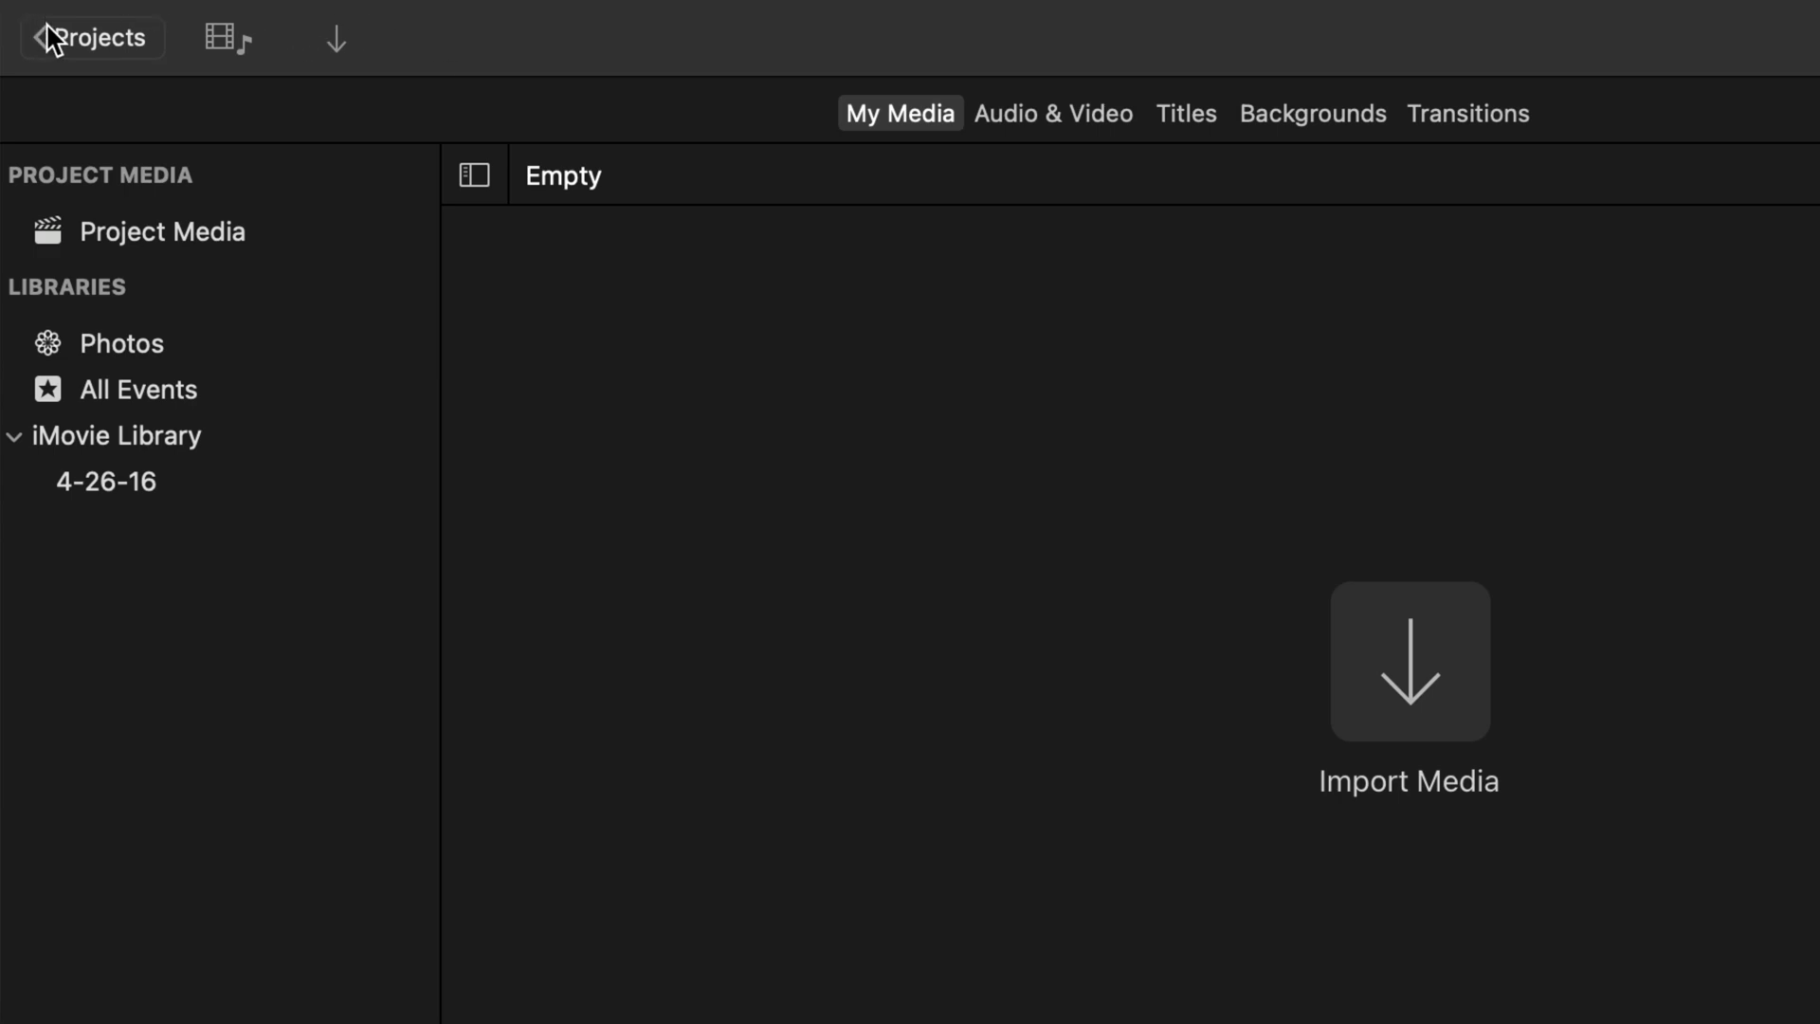
# Return to the Projects browser listing the existing movies.
pyautogui.click(122, 36)
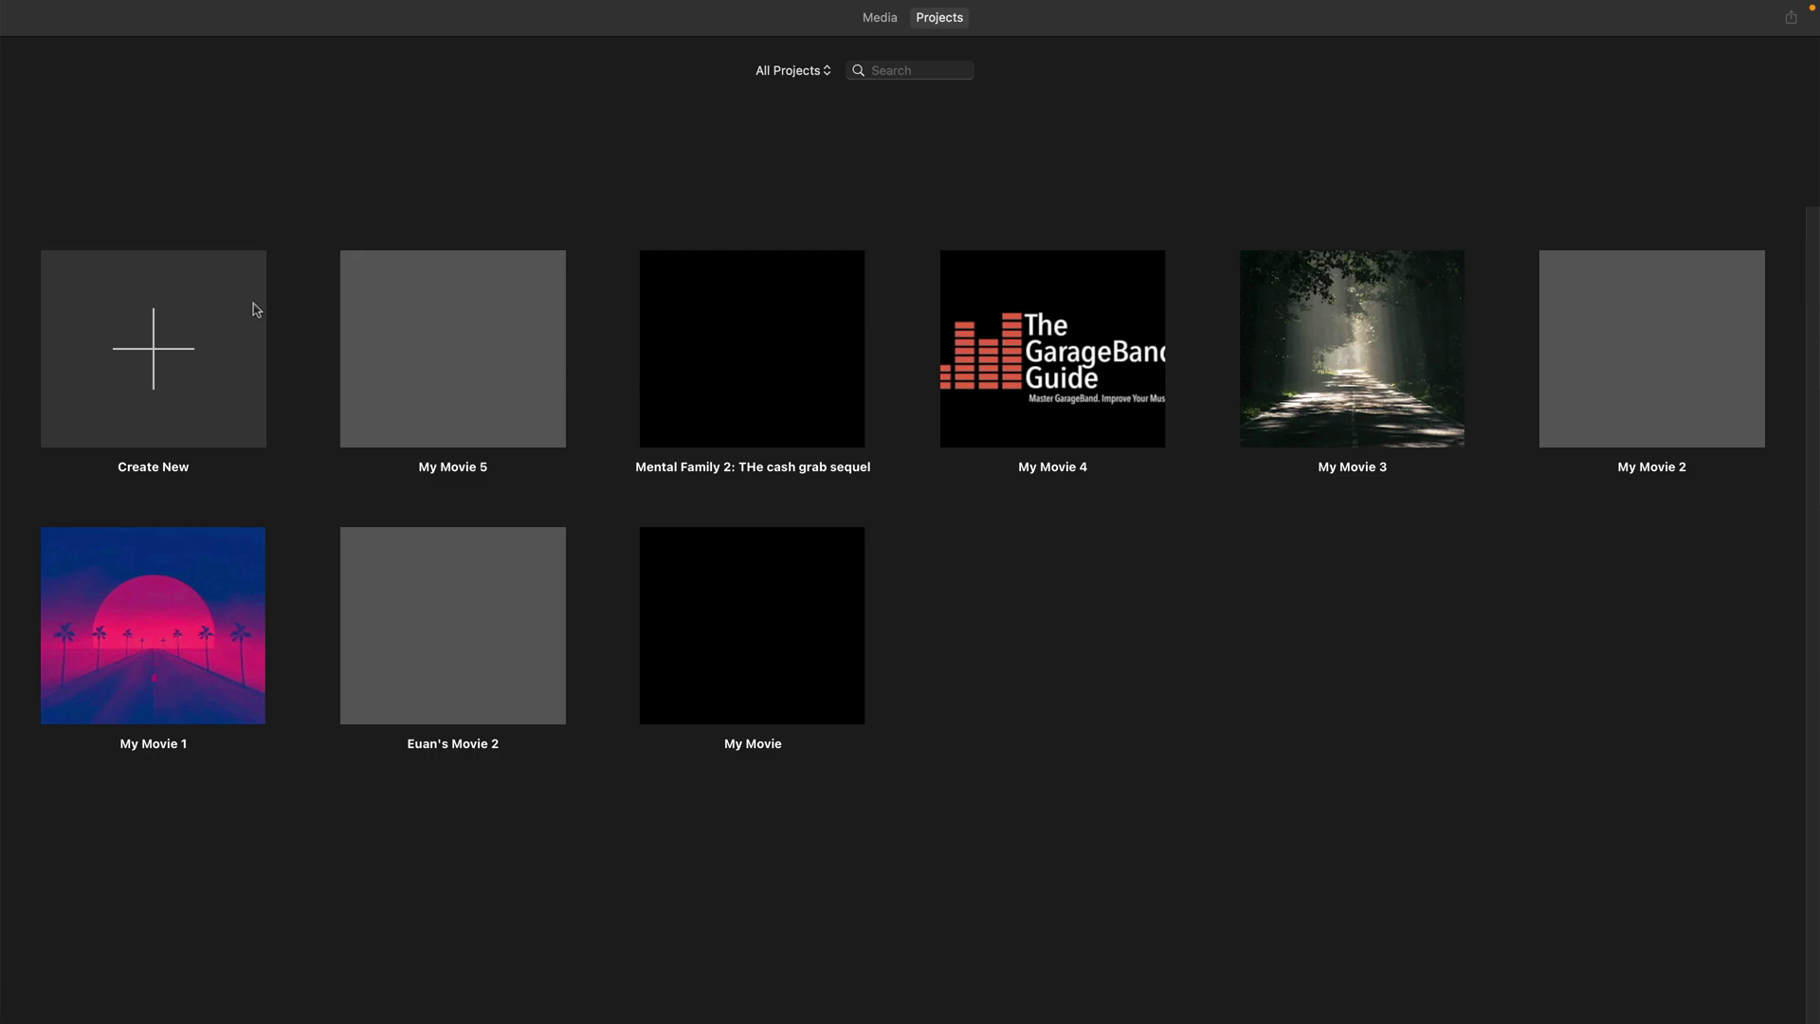
# Create the new movie My Movie 6 and drag Audio Add To.wav from the desktop into its media.
pyautogui.click(205, 349)
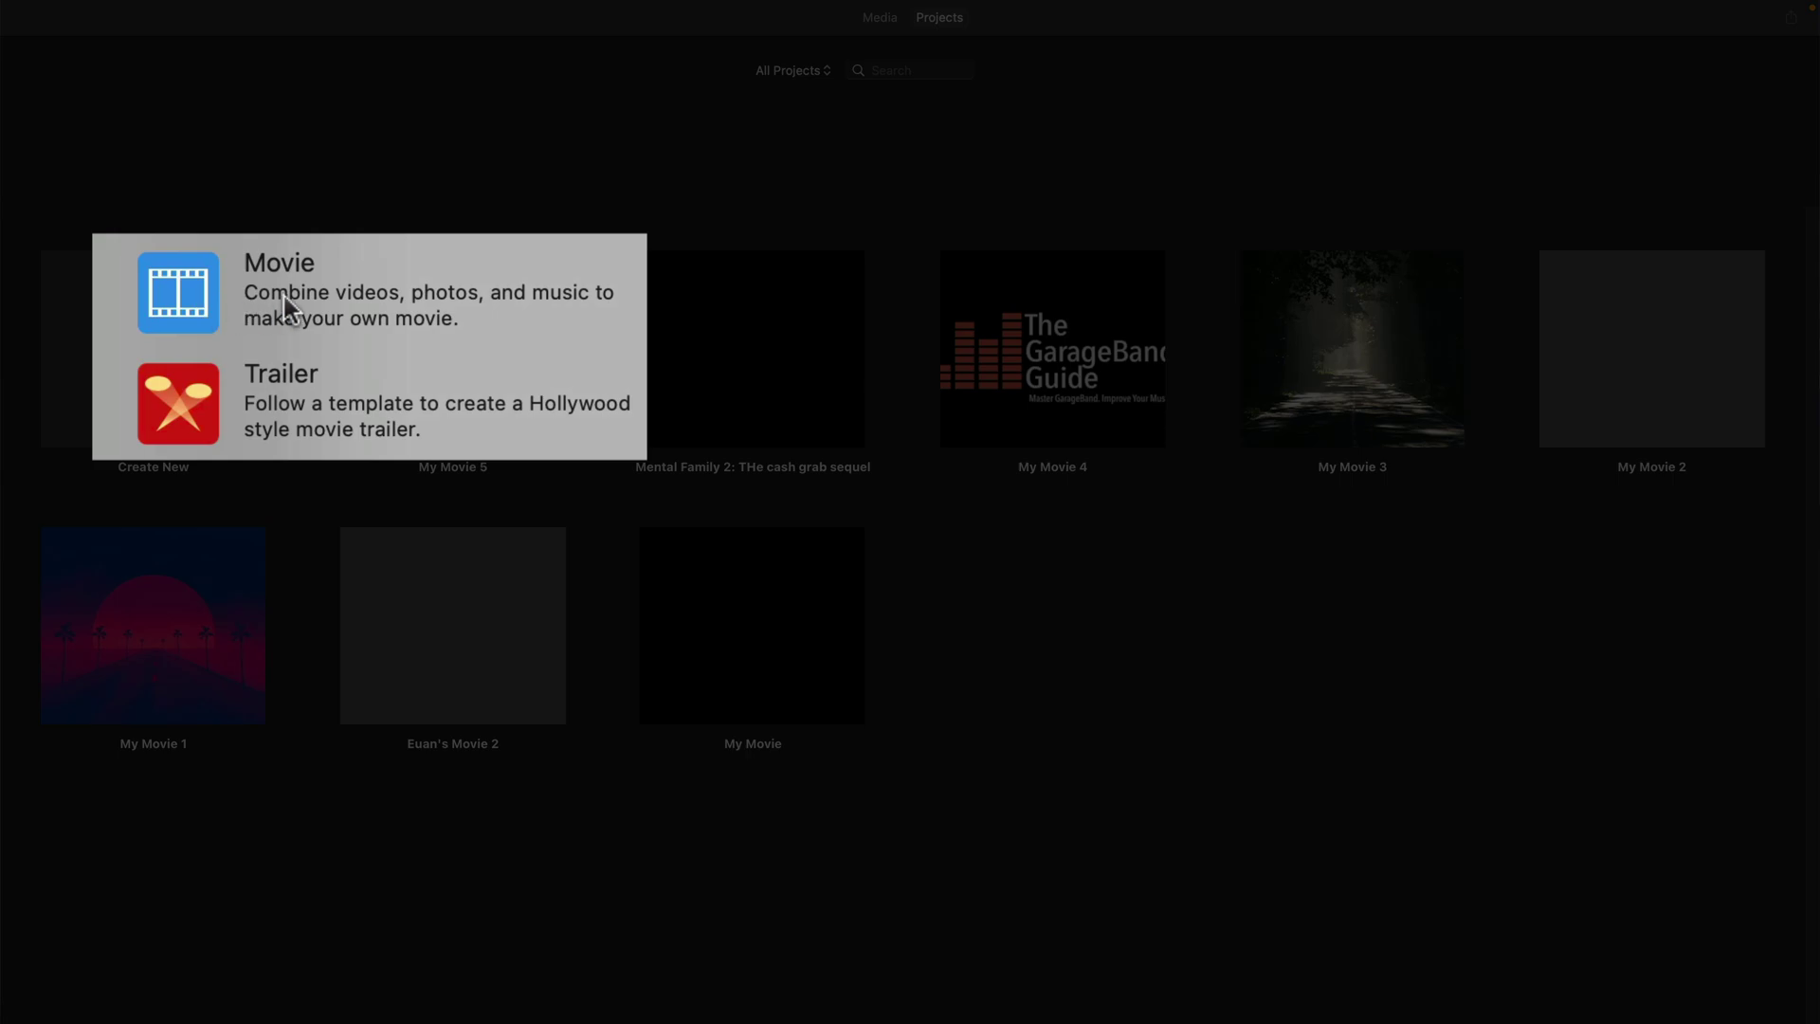
pyautogui.click(282, 269)
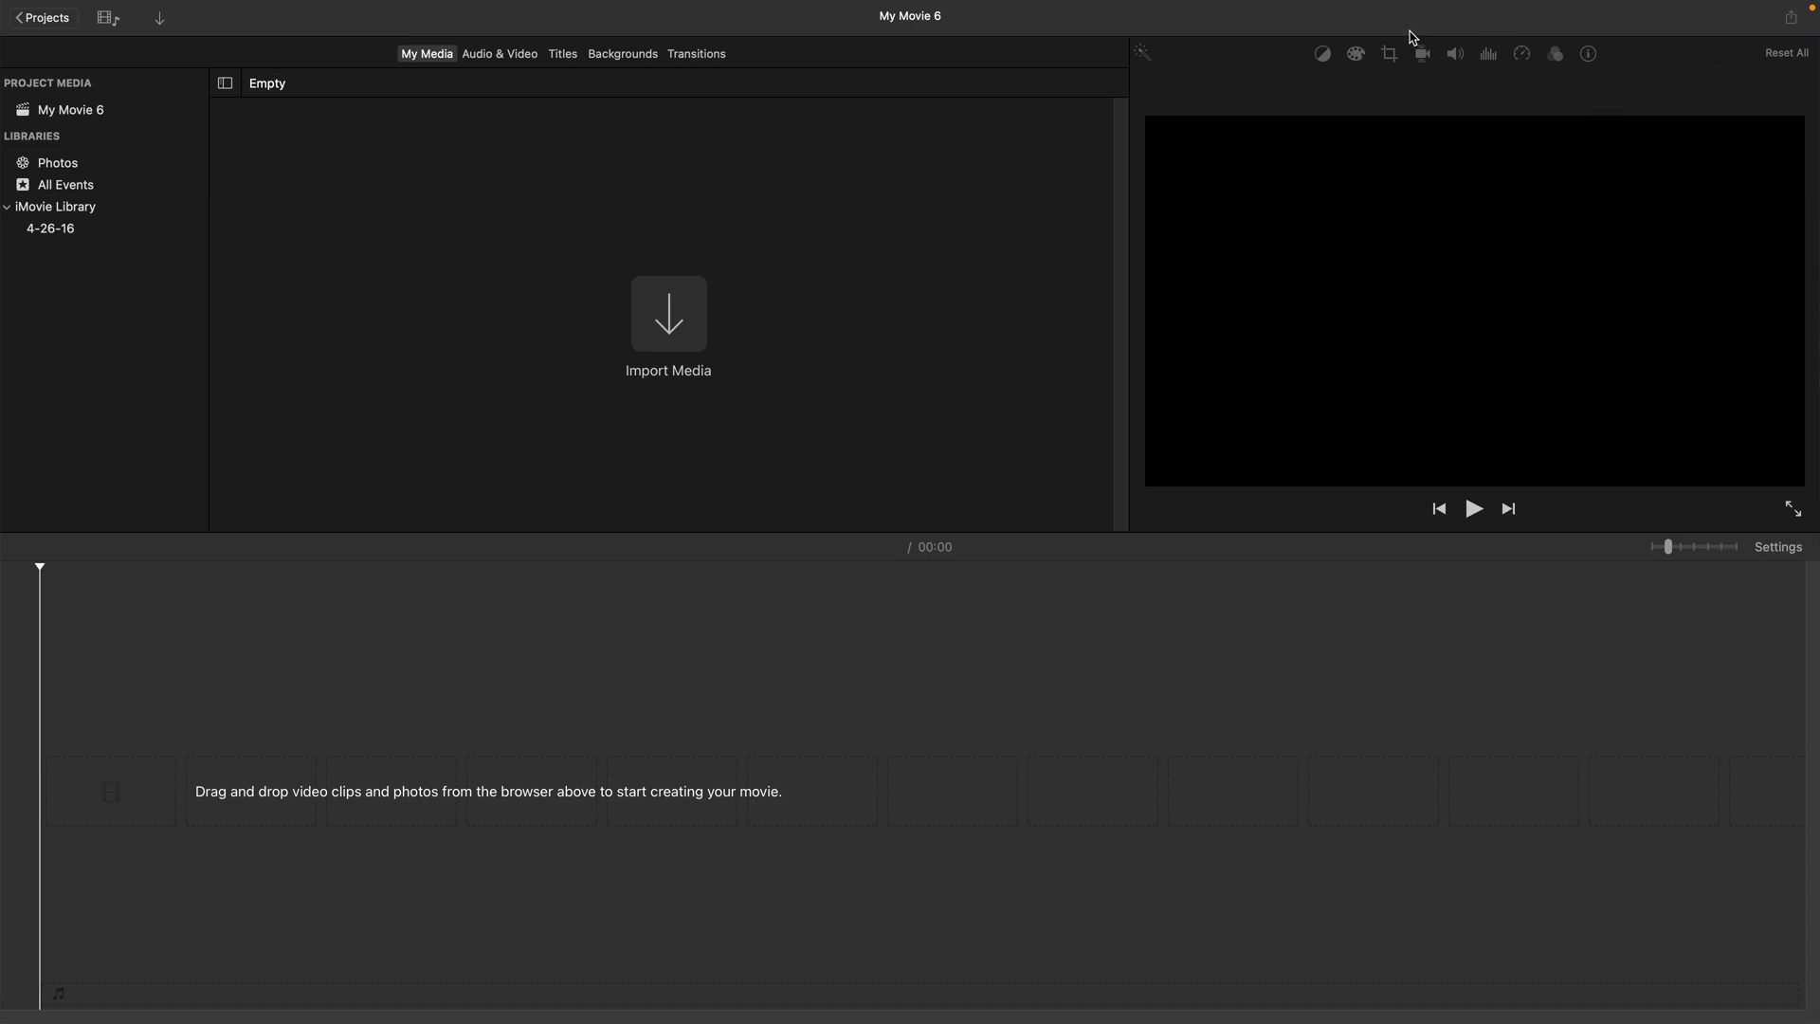
pyautogui.moveTo(237, 8)
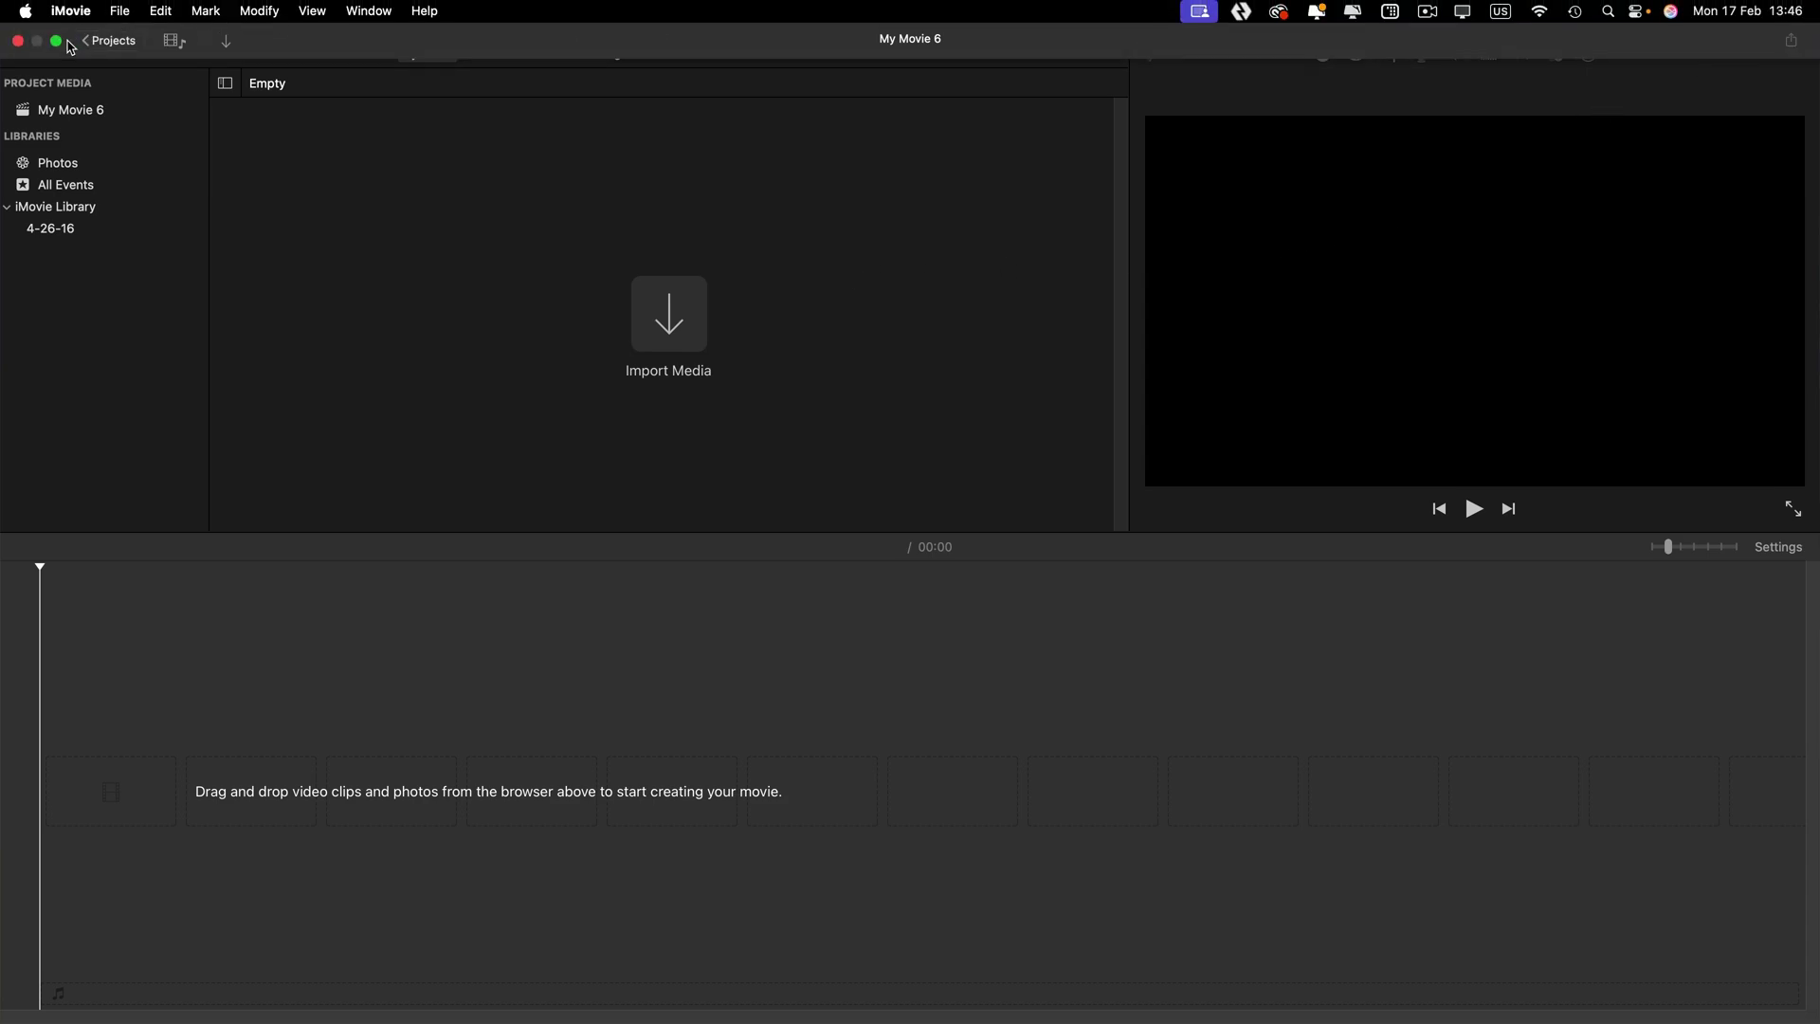
pyautogui.click(57, 41)
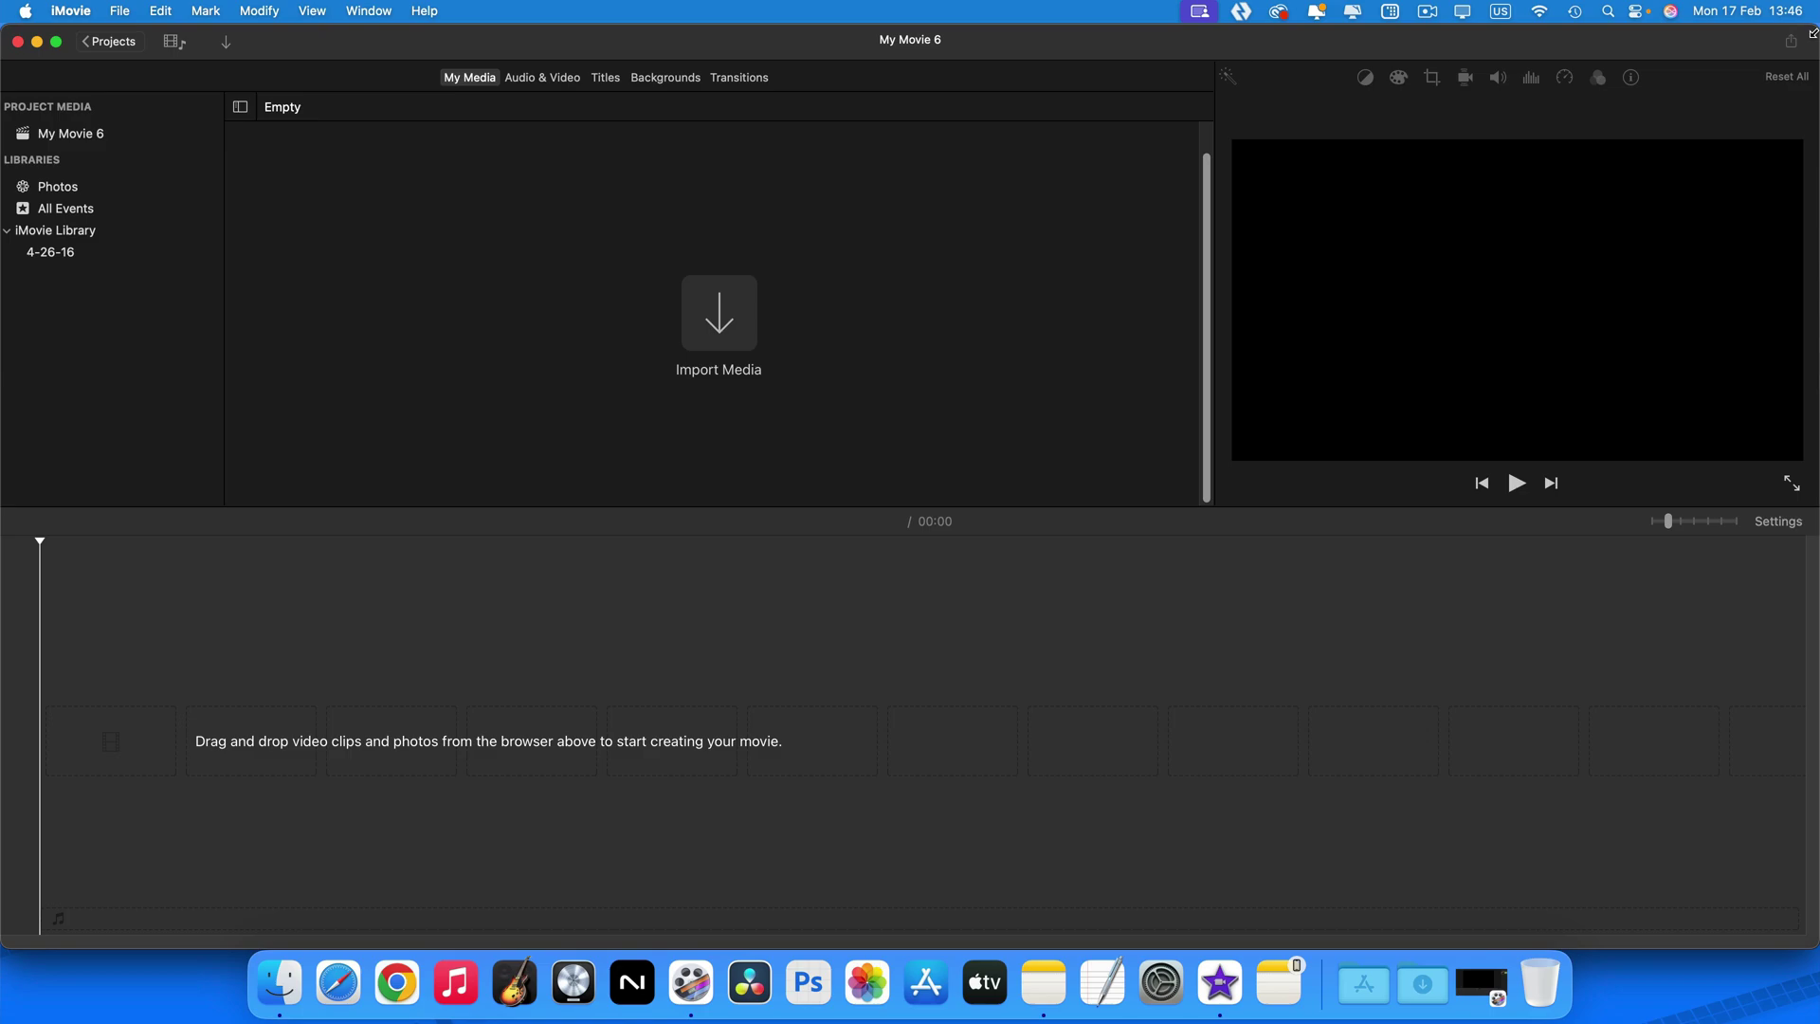
pyautogui.click(63, 142)
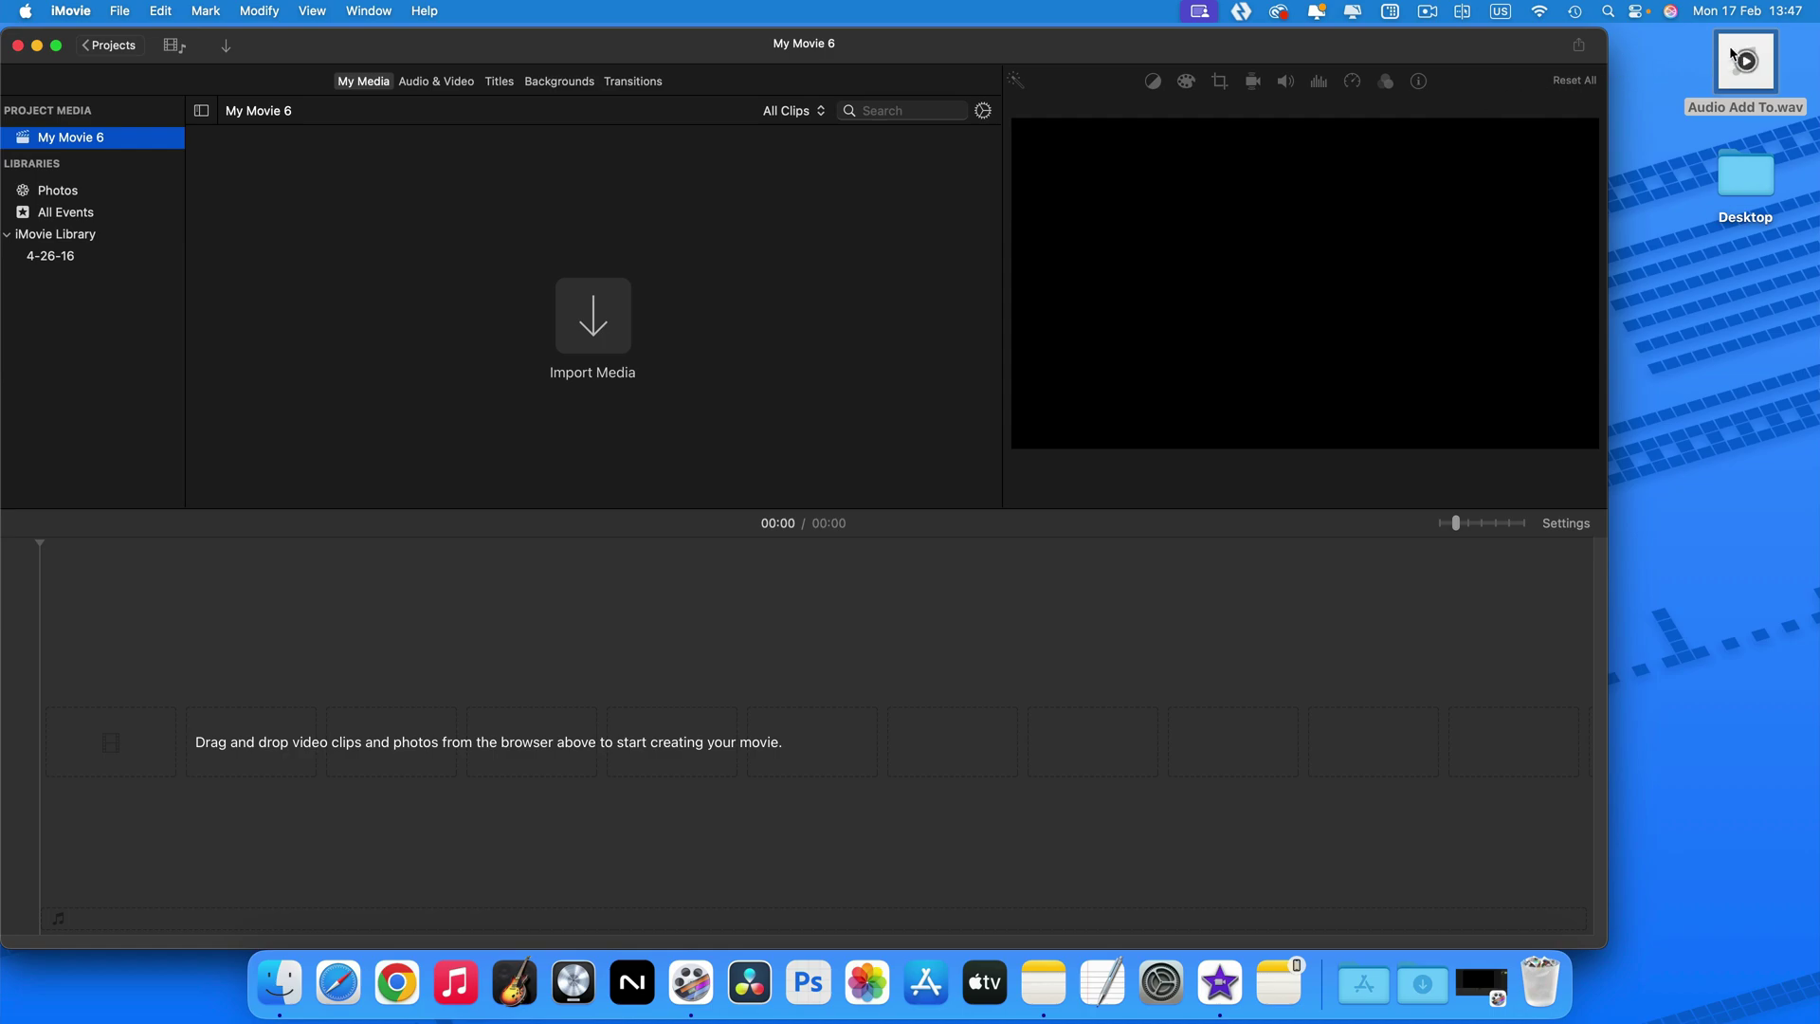
pyautogui.moveTo(1731, 55); pyautogui.dragTo(538, 242)
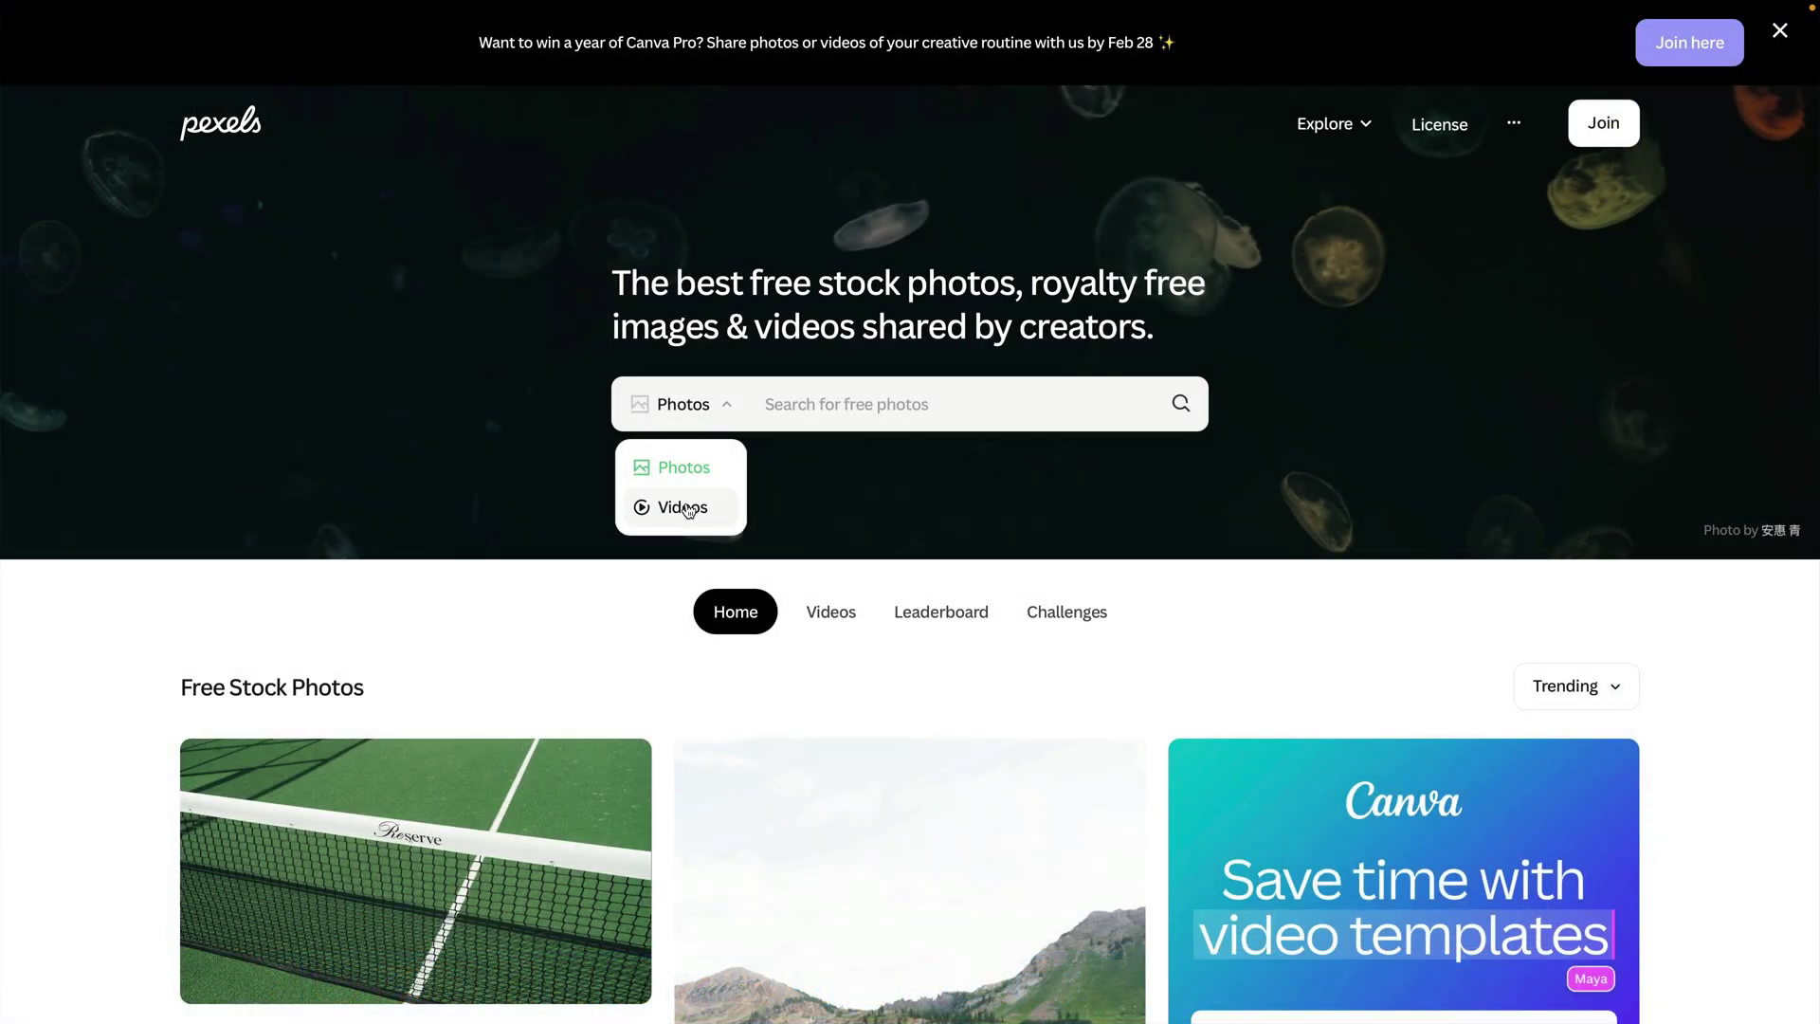
# Search Pexels for 'city at night' and scroll through the results.
pyautogui.click(689, 509)
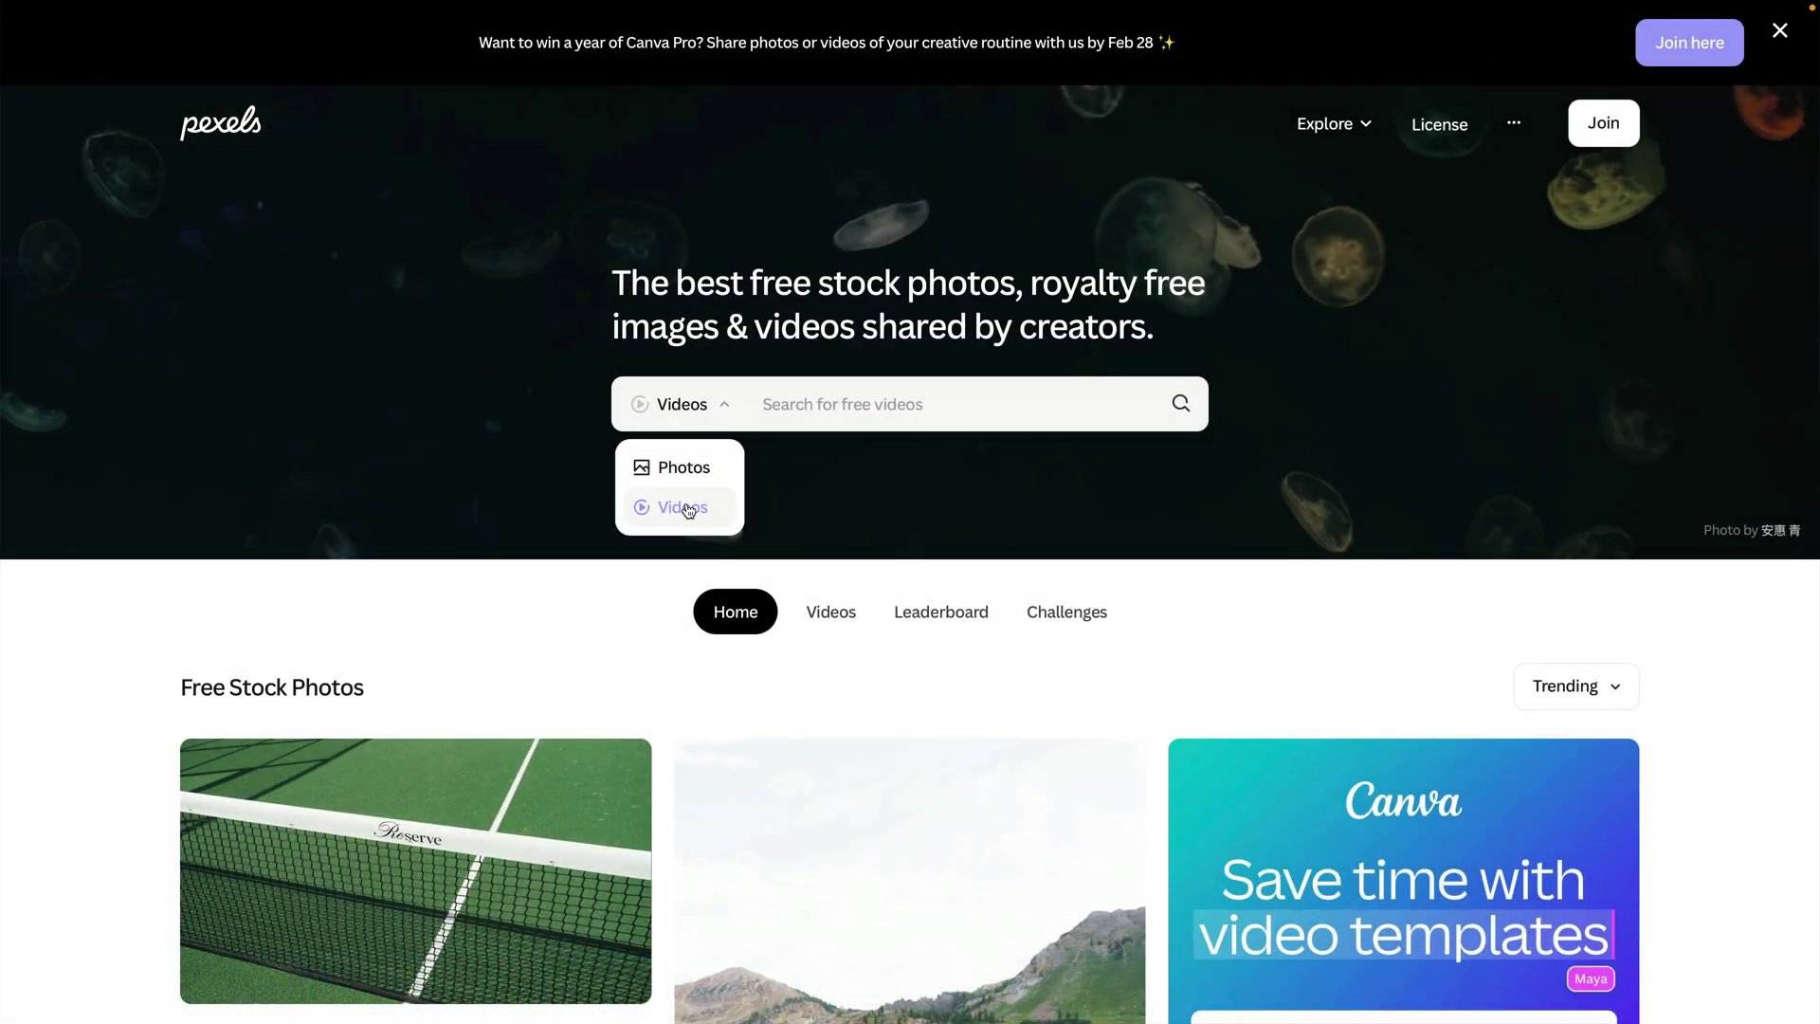
pyautogui.click(679, 466)
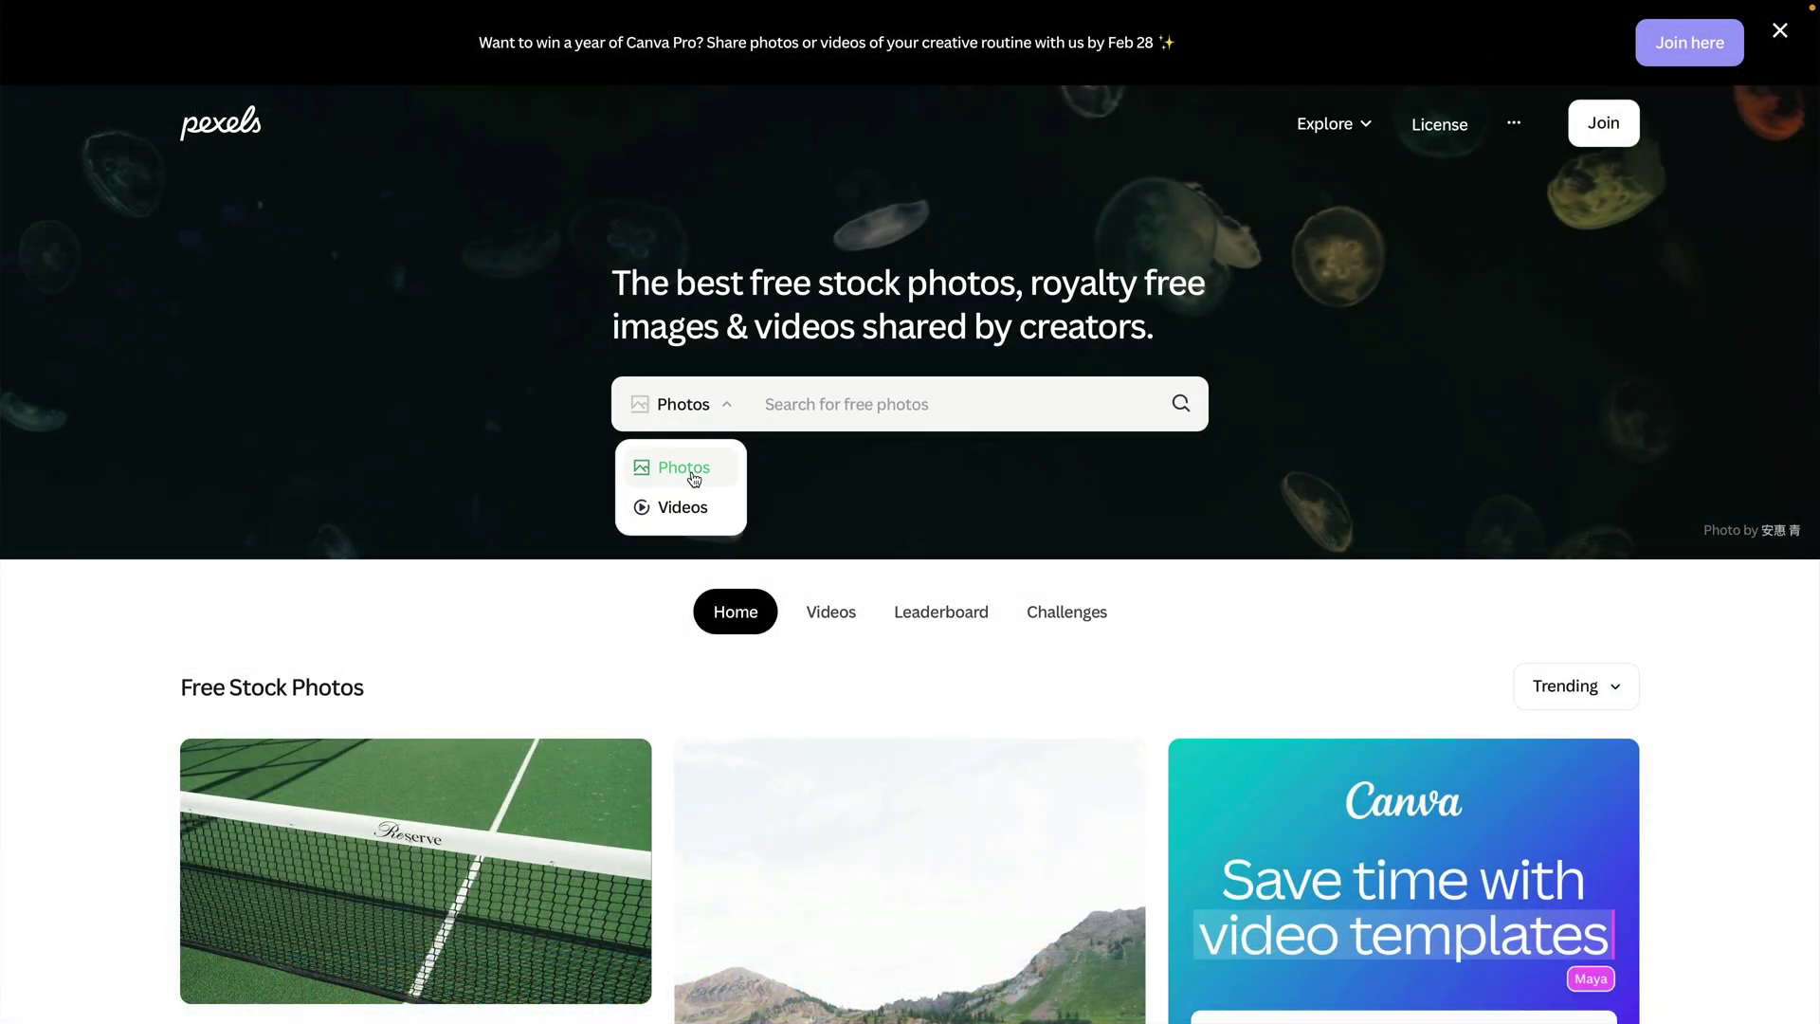
pyautogui.click(803, 412)
pyautogui.write('ci')
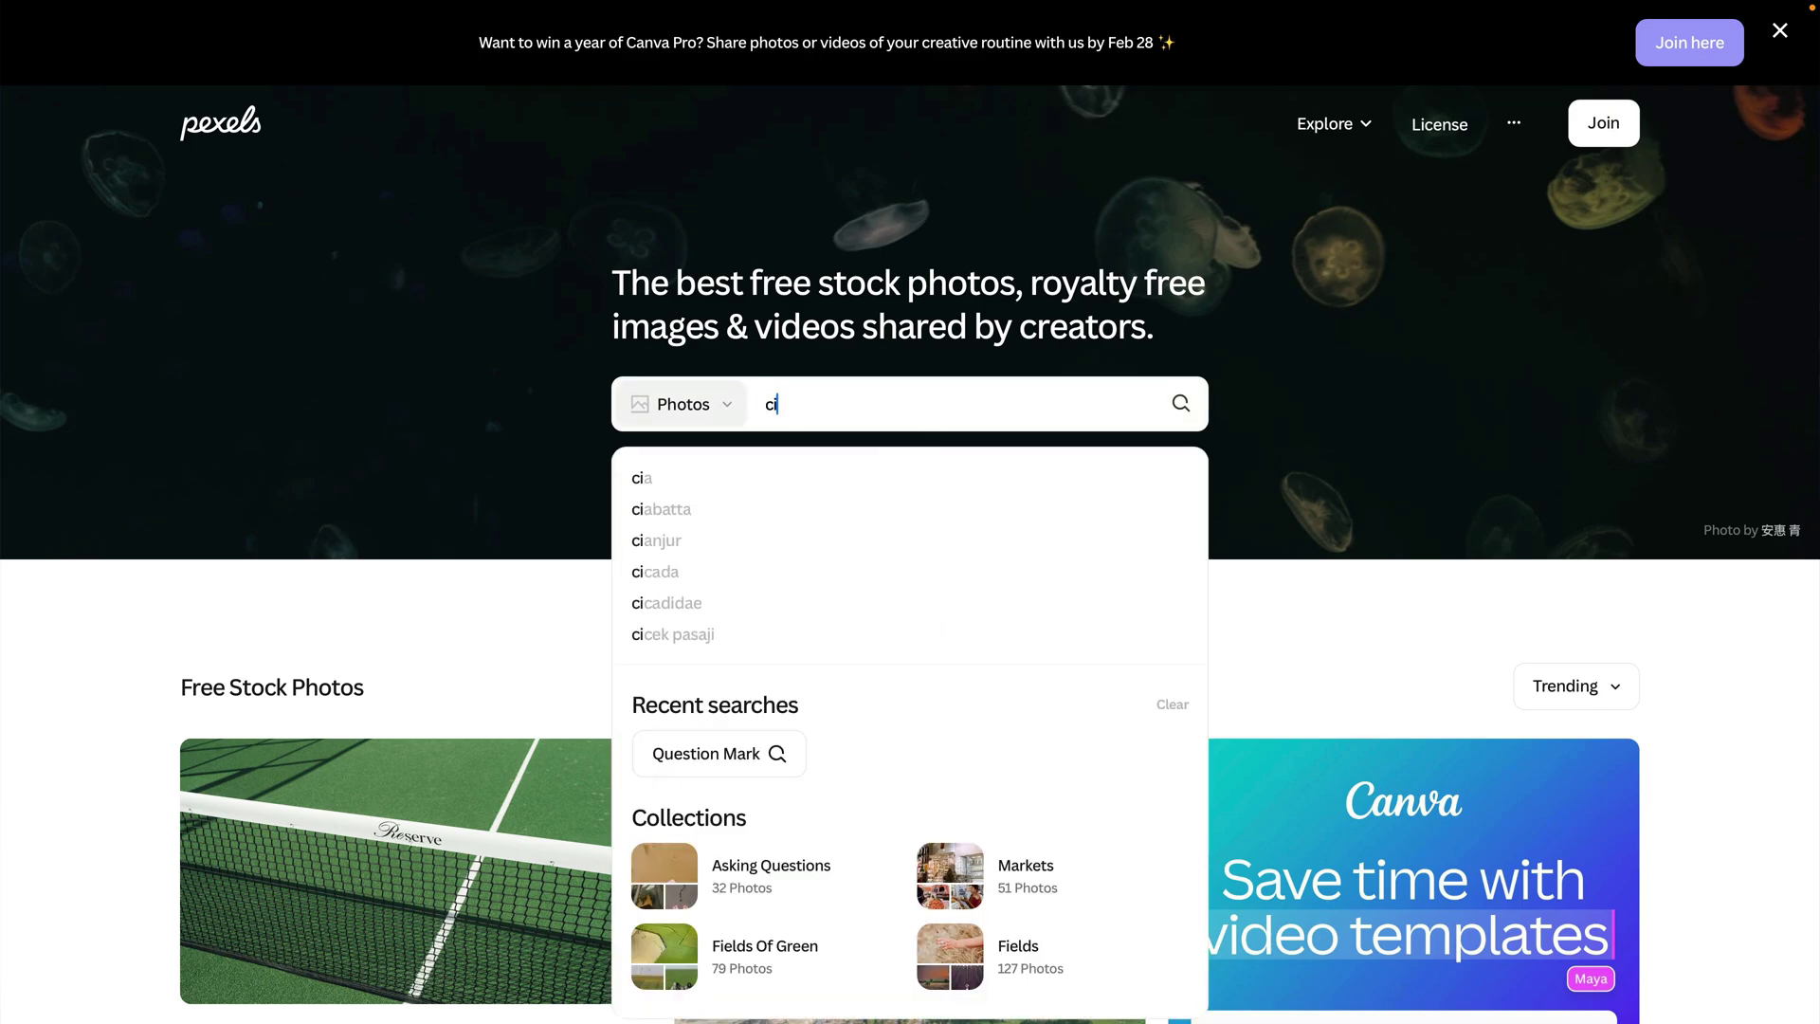
pyautogui.write('ty at ')
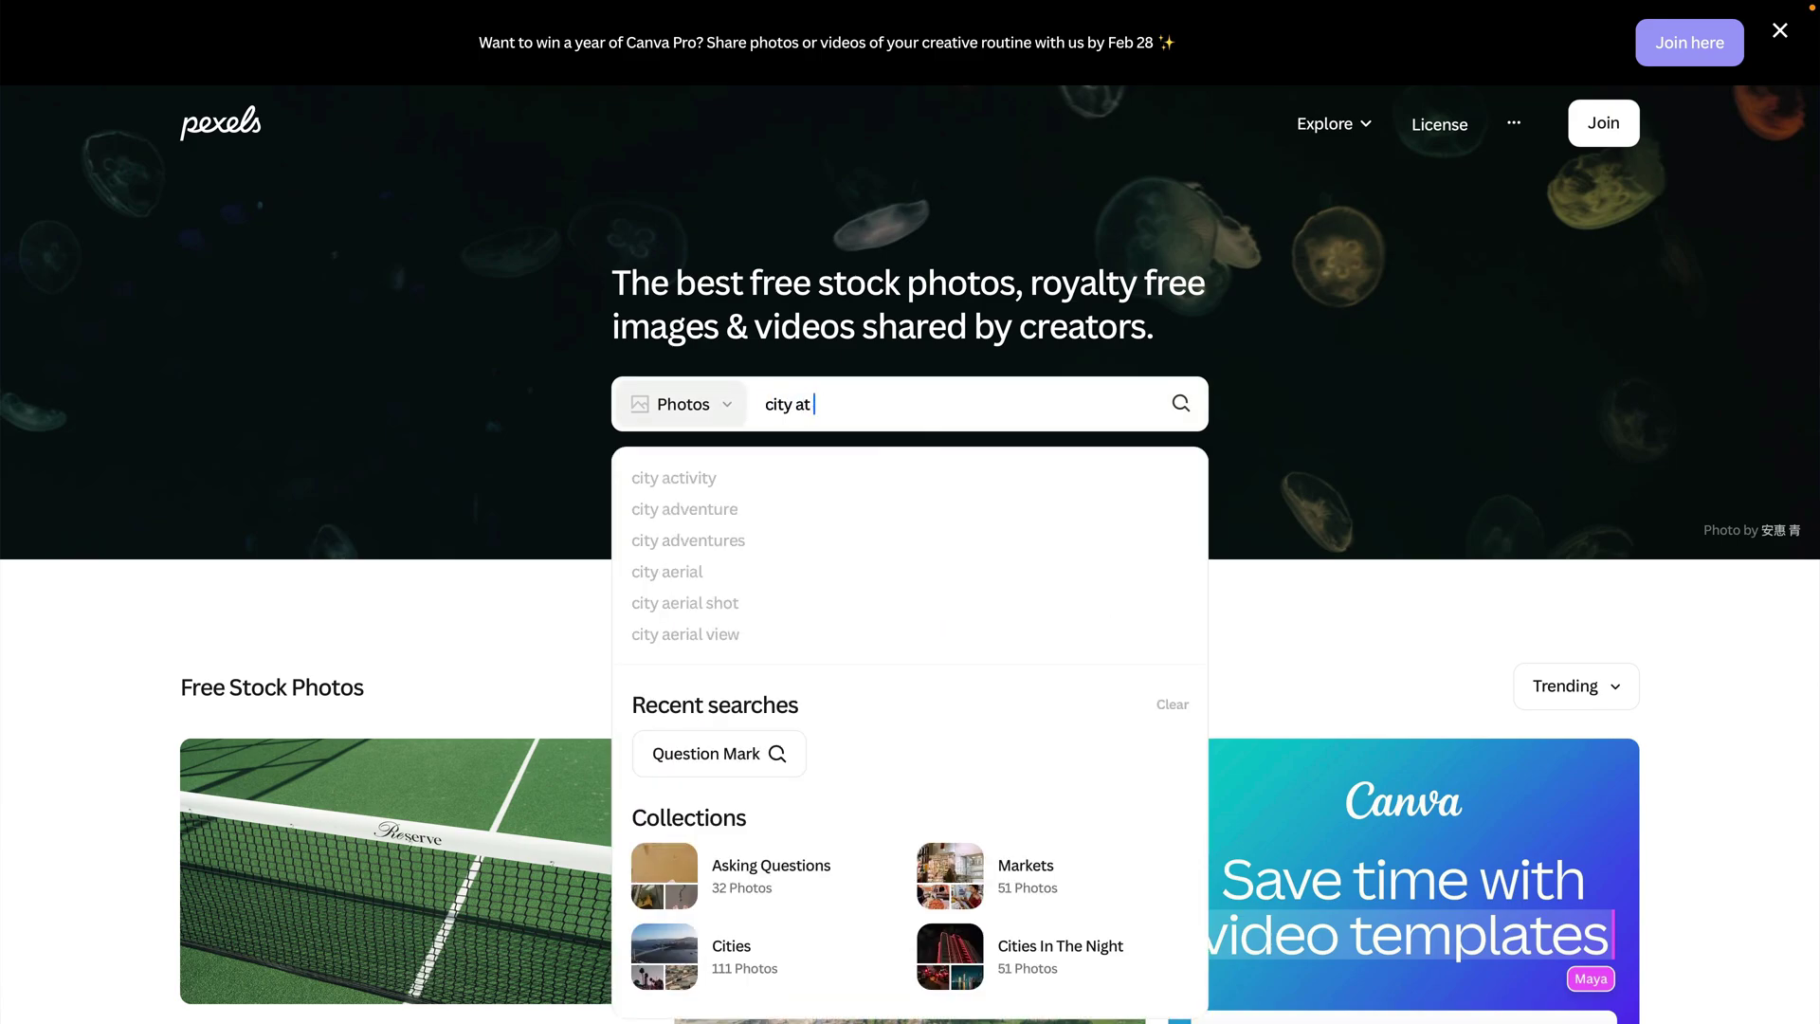
pyautogui.write('night')
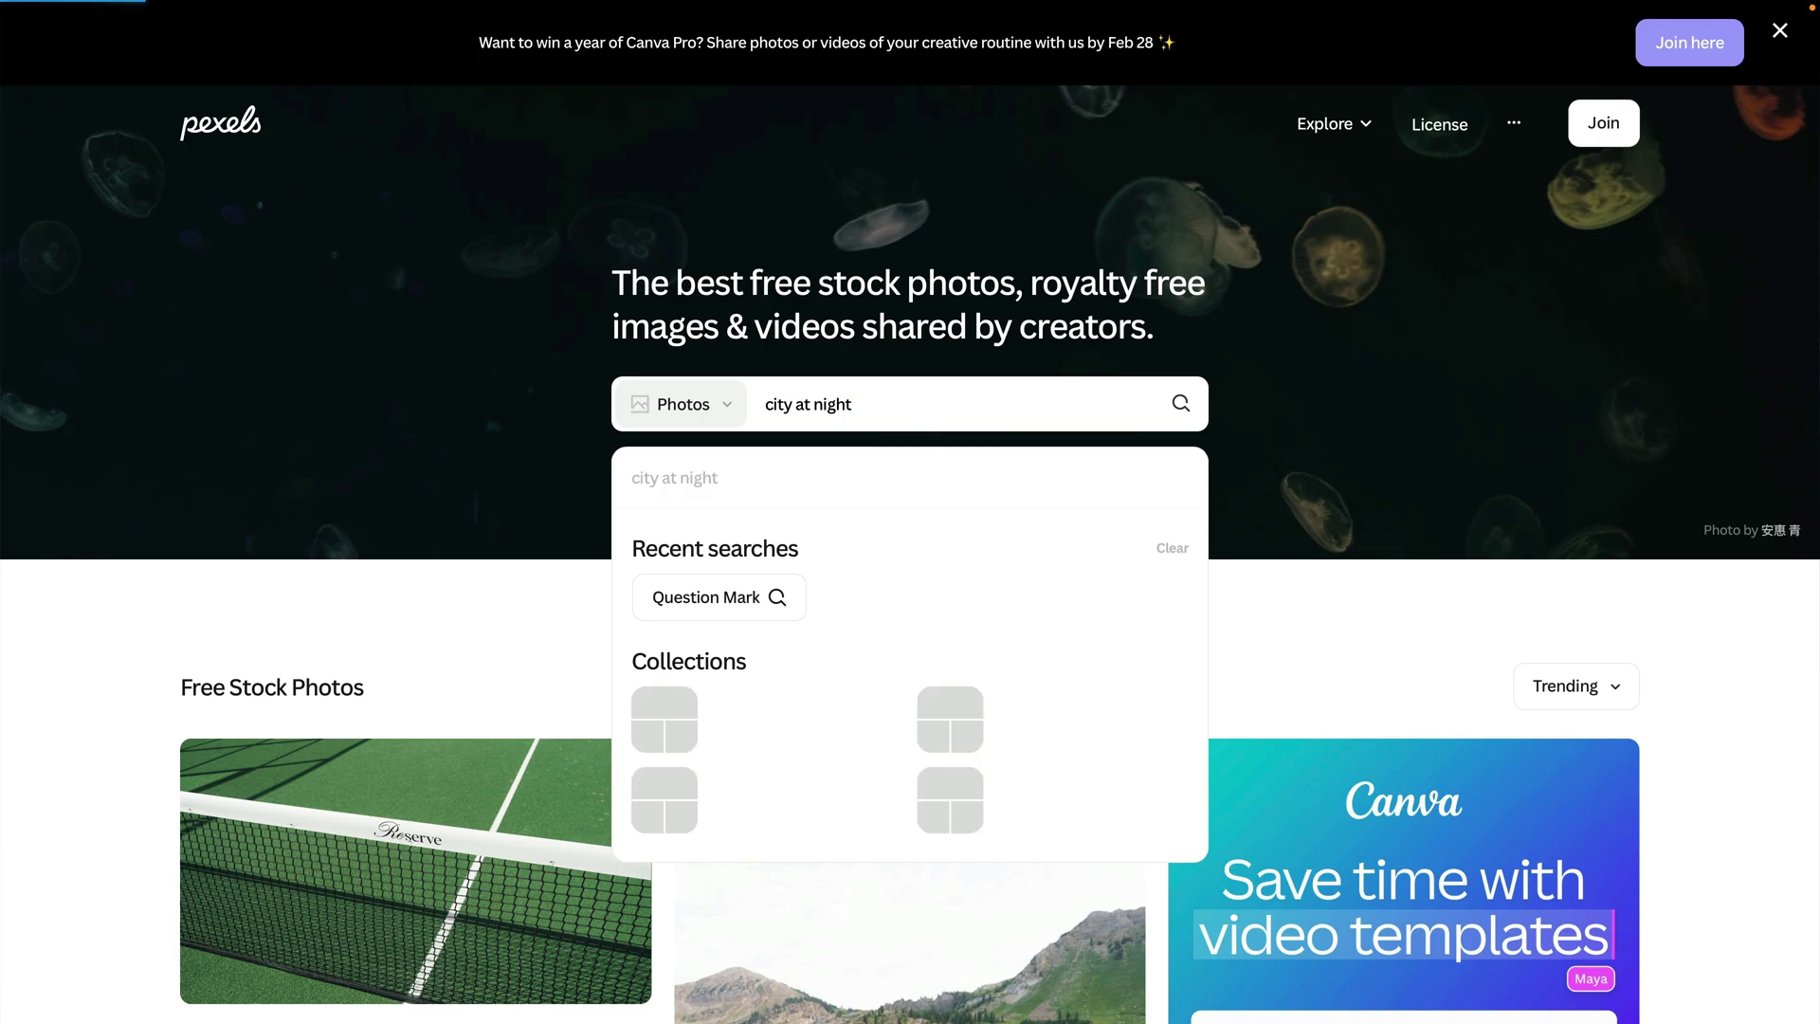
pyautogui.click(783, 474)
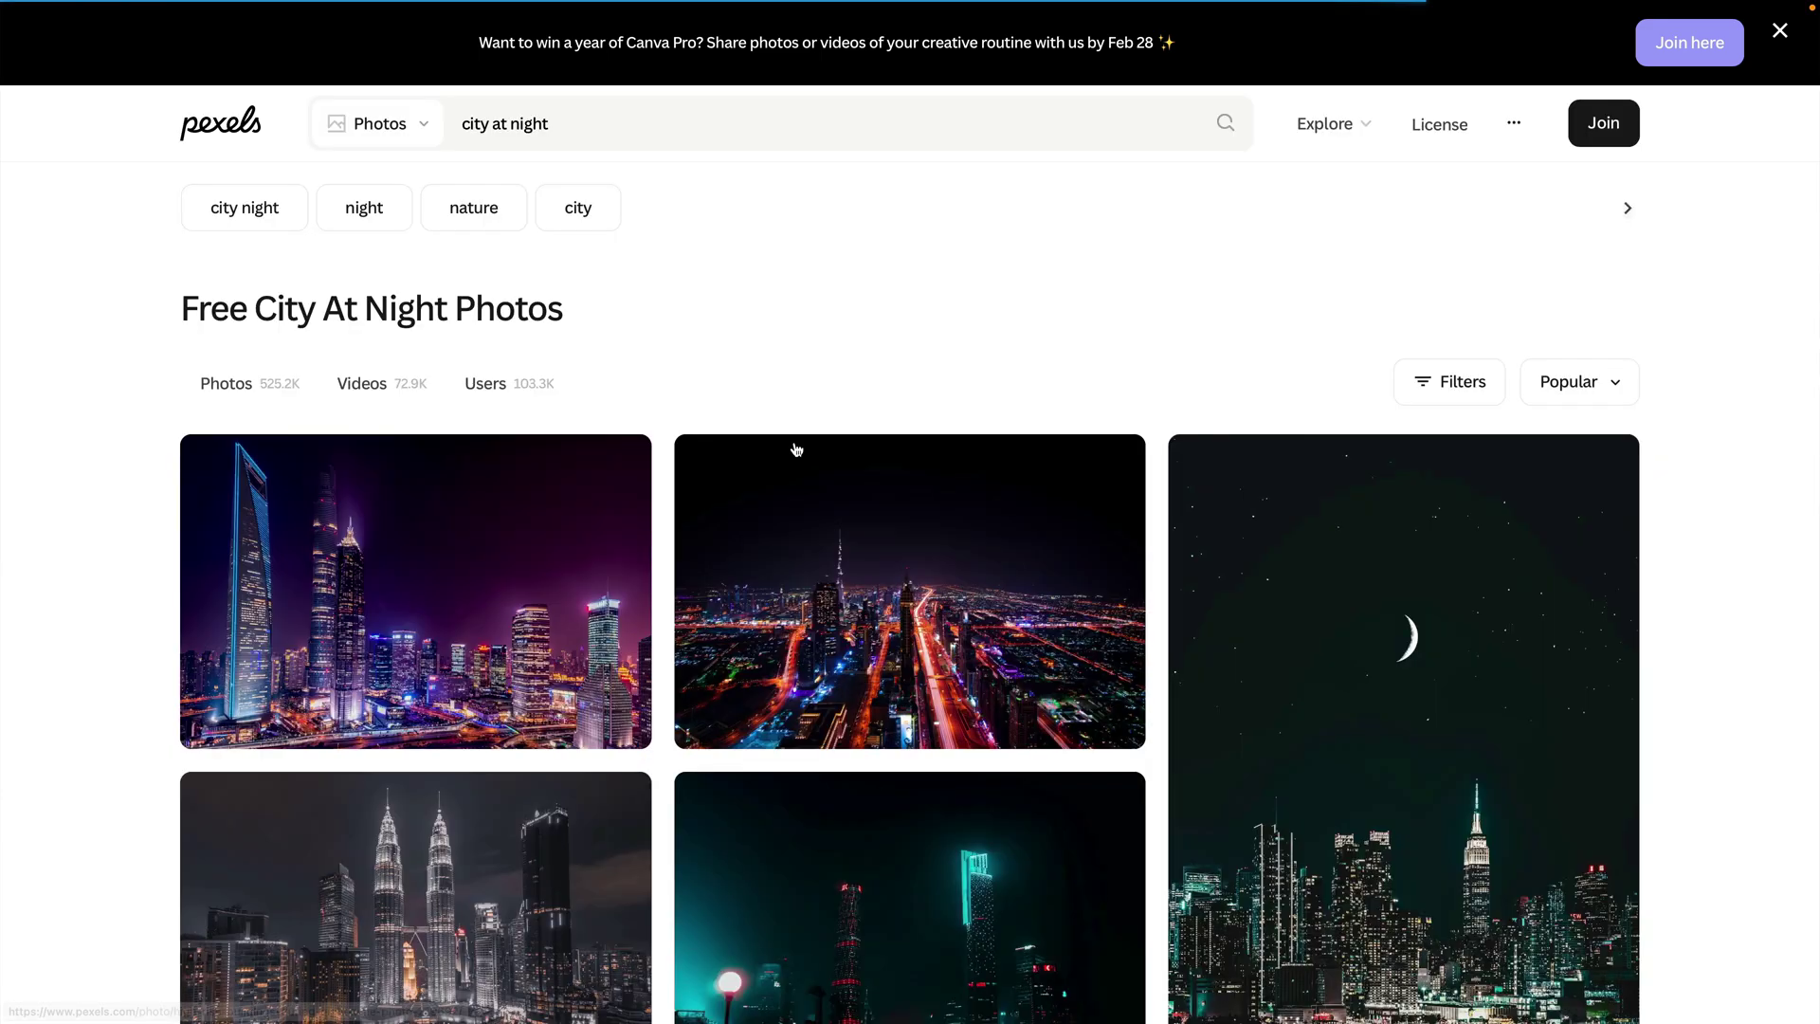
pyautogui.scroll(-3, 1015, 427)
pyautogui.scroll(-3, 1015, 427)
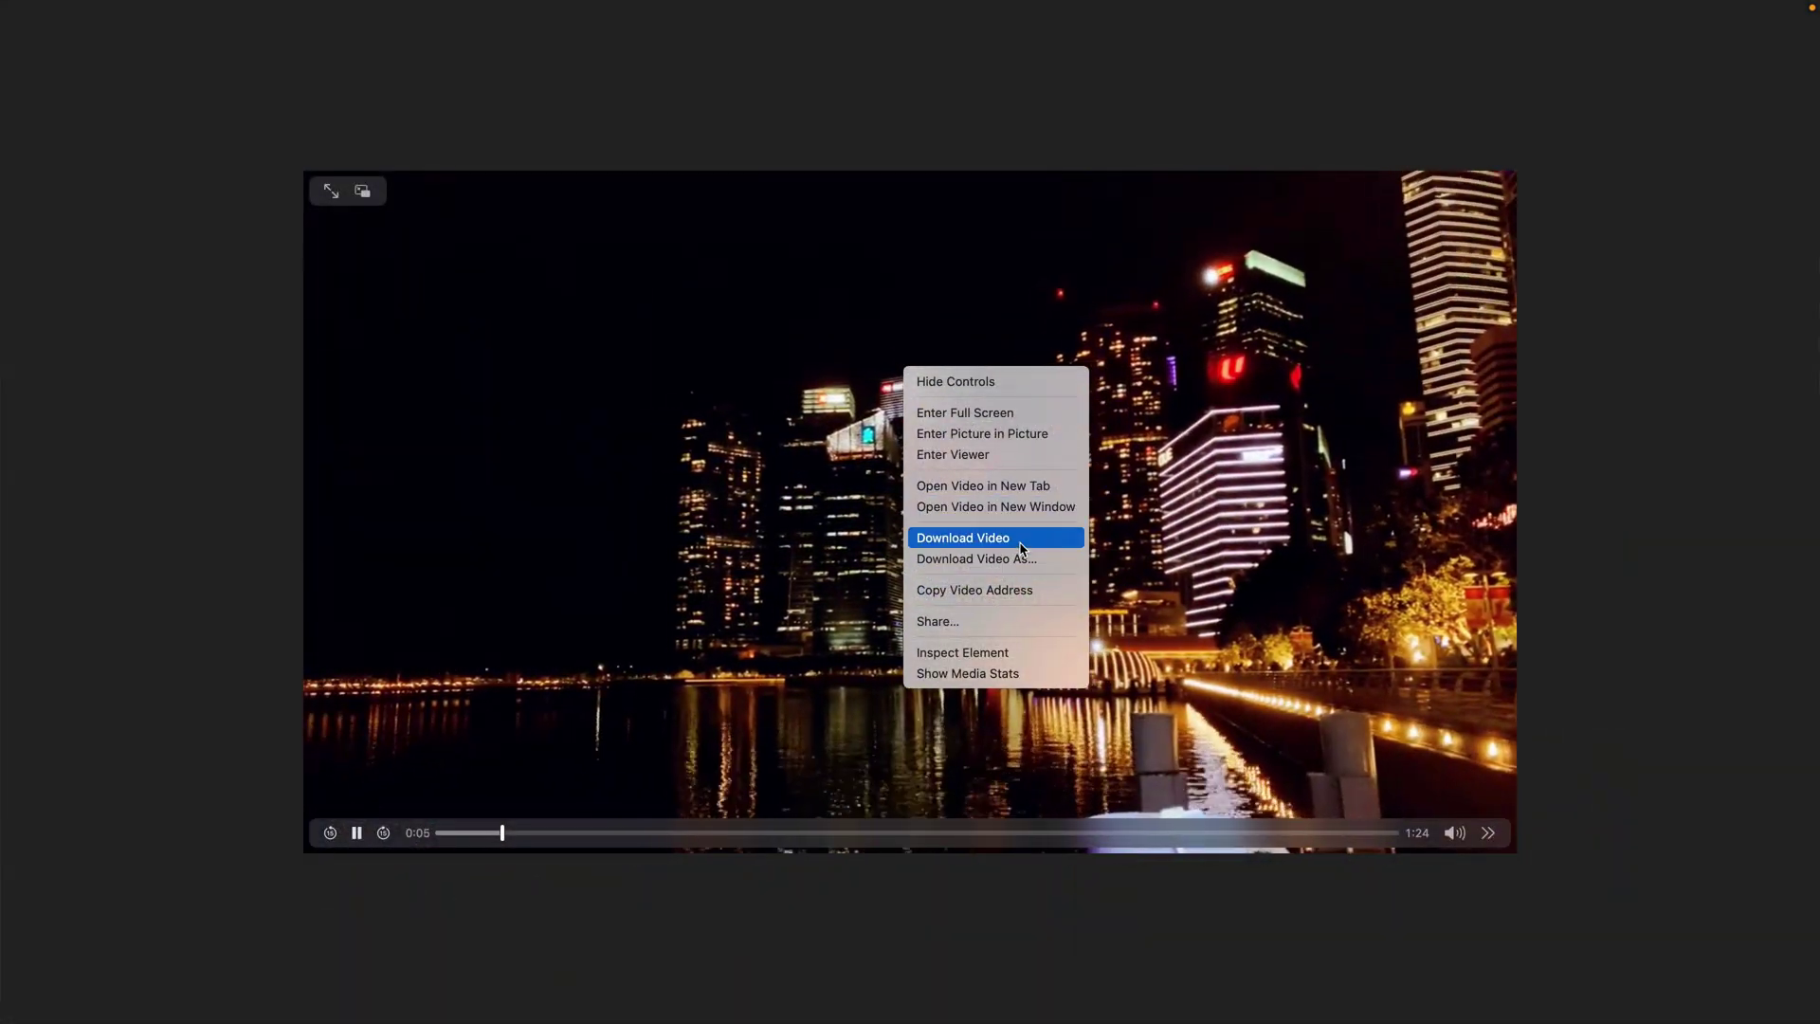
# Open the blurred city-lights fence clip's video and bring up its playback options.
pyautogui.click(1017, 547)
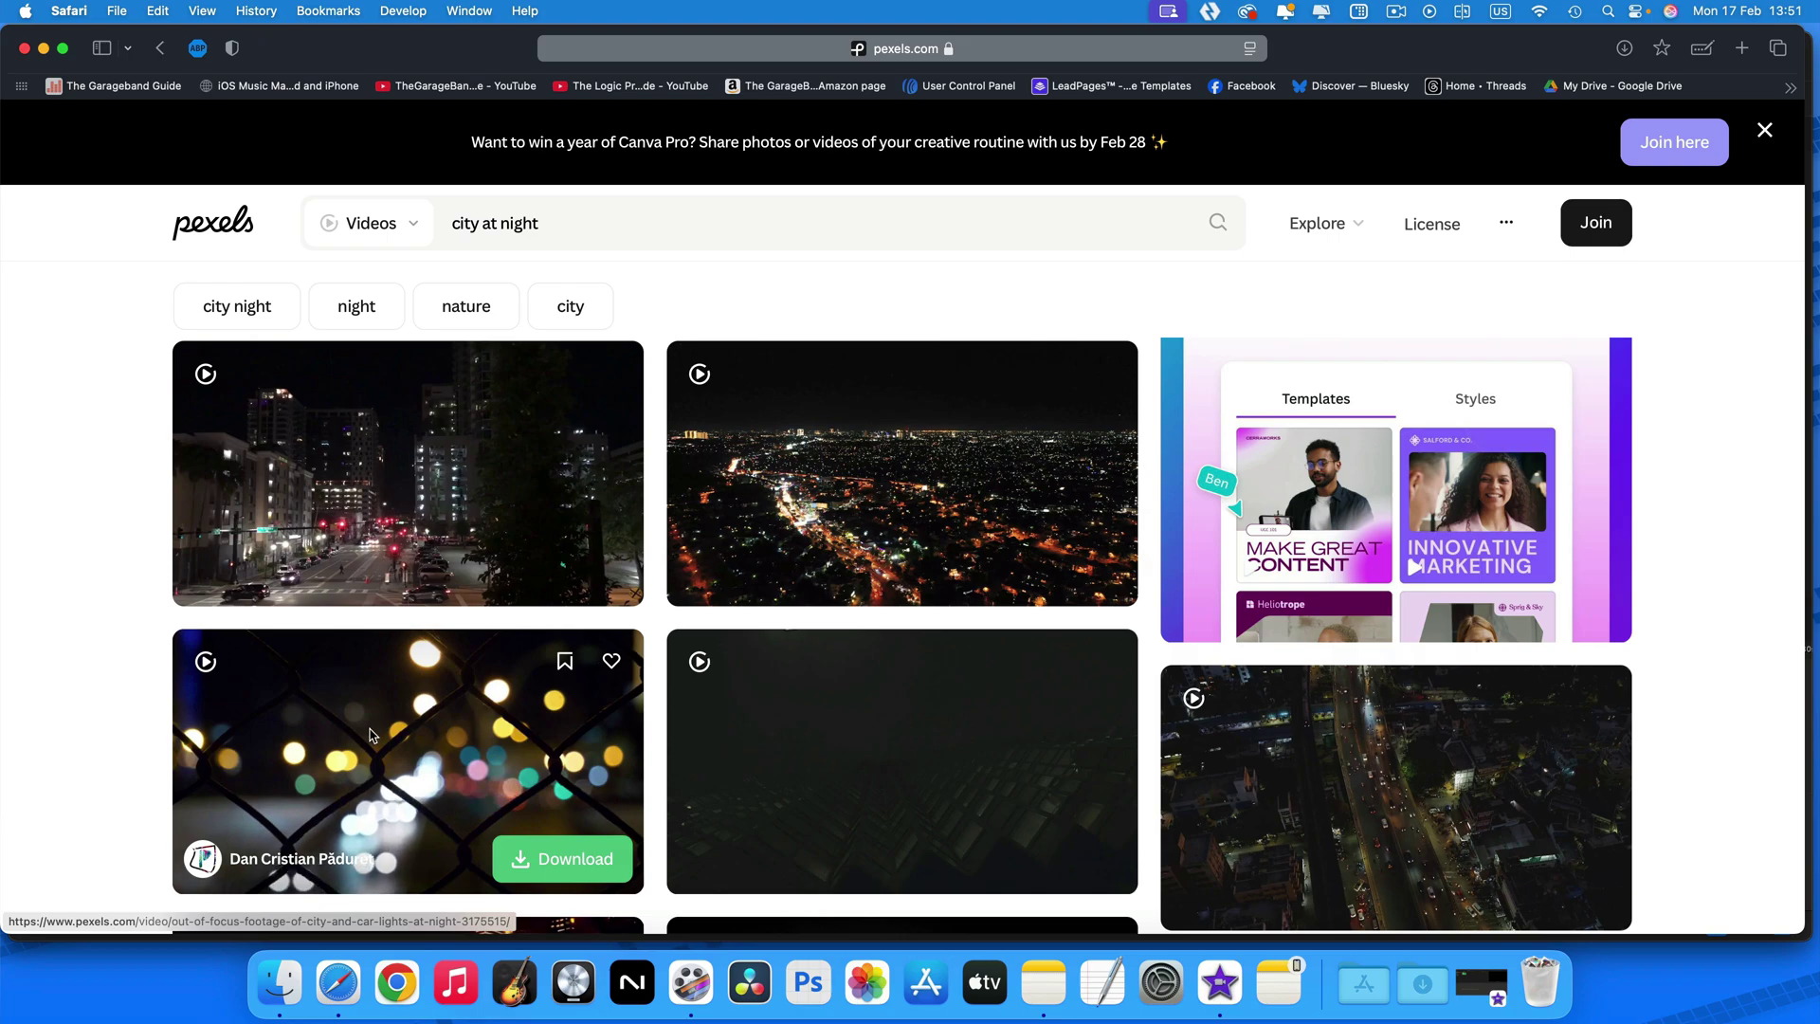
pyautogui.click(401, 745)
pyautogui.click(1497, 272)
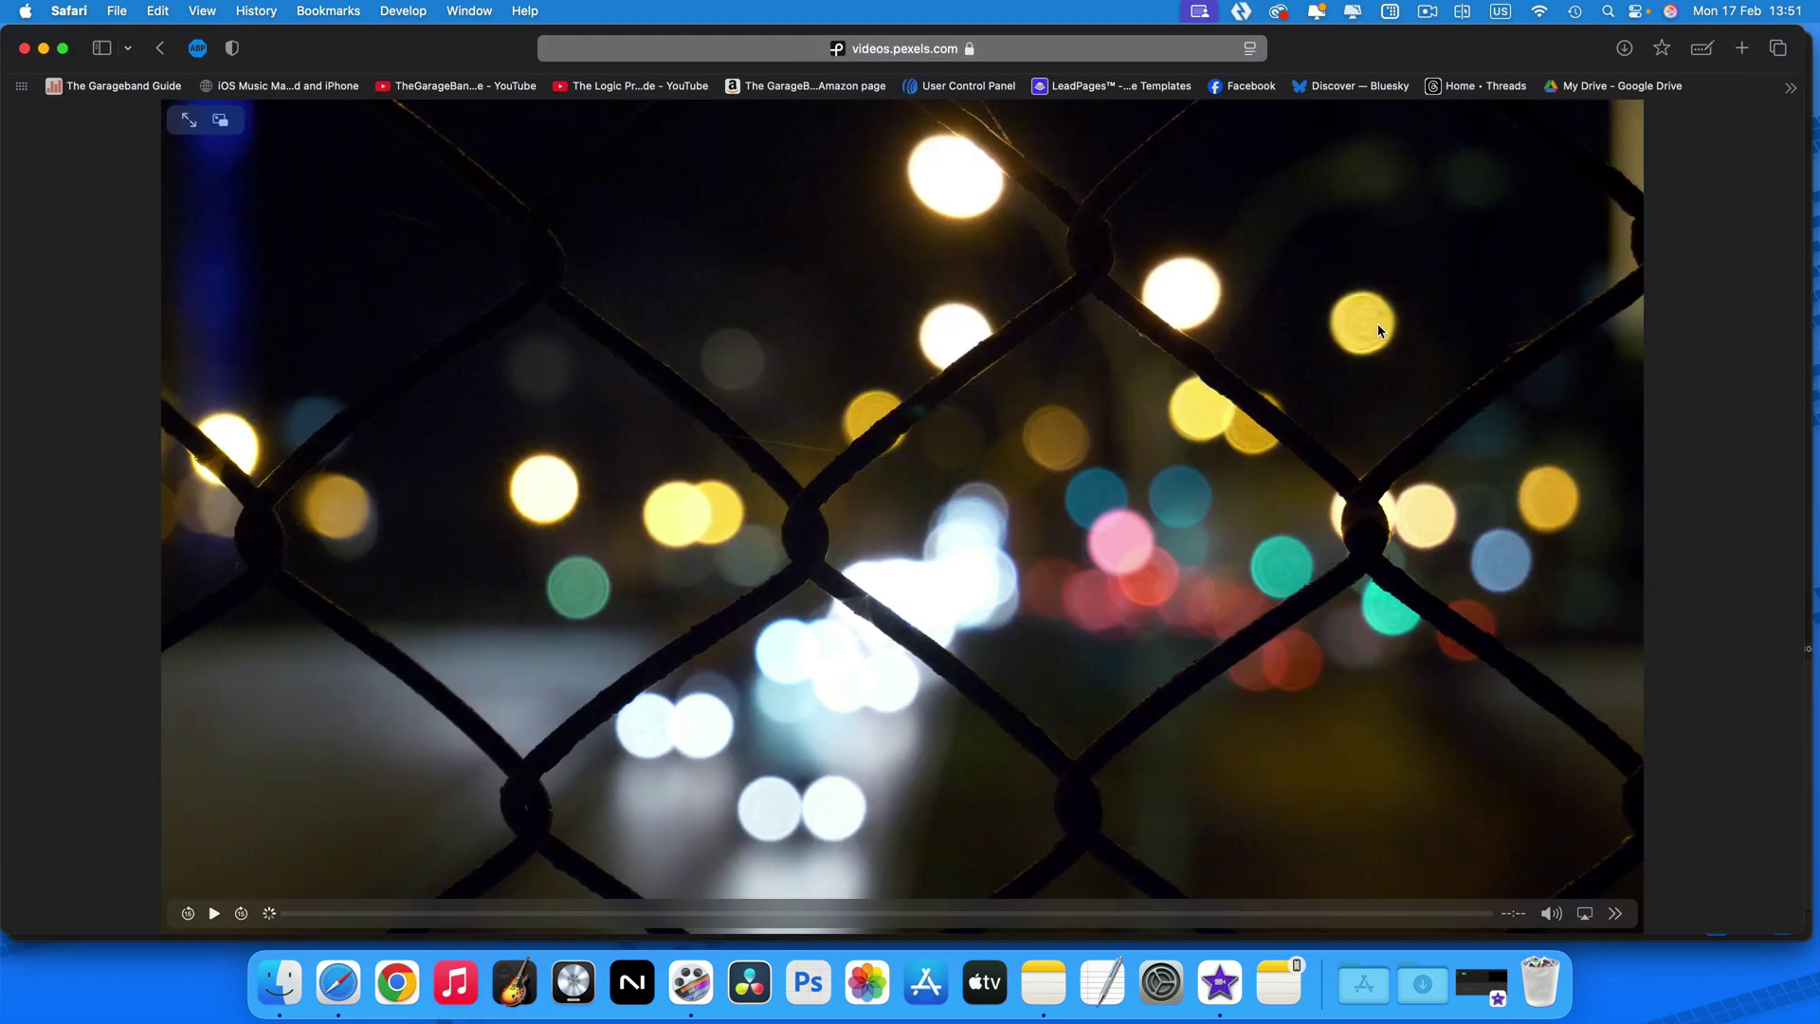
pyautogui.rightClick(821, 447)
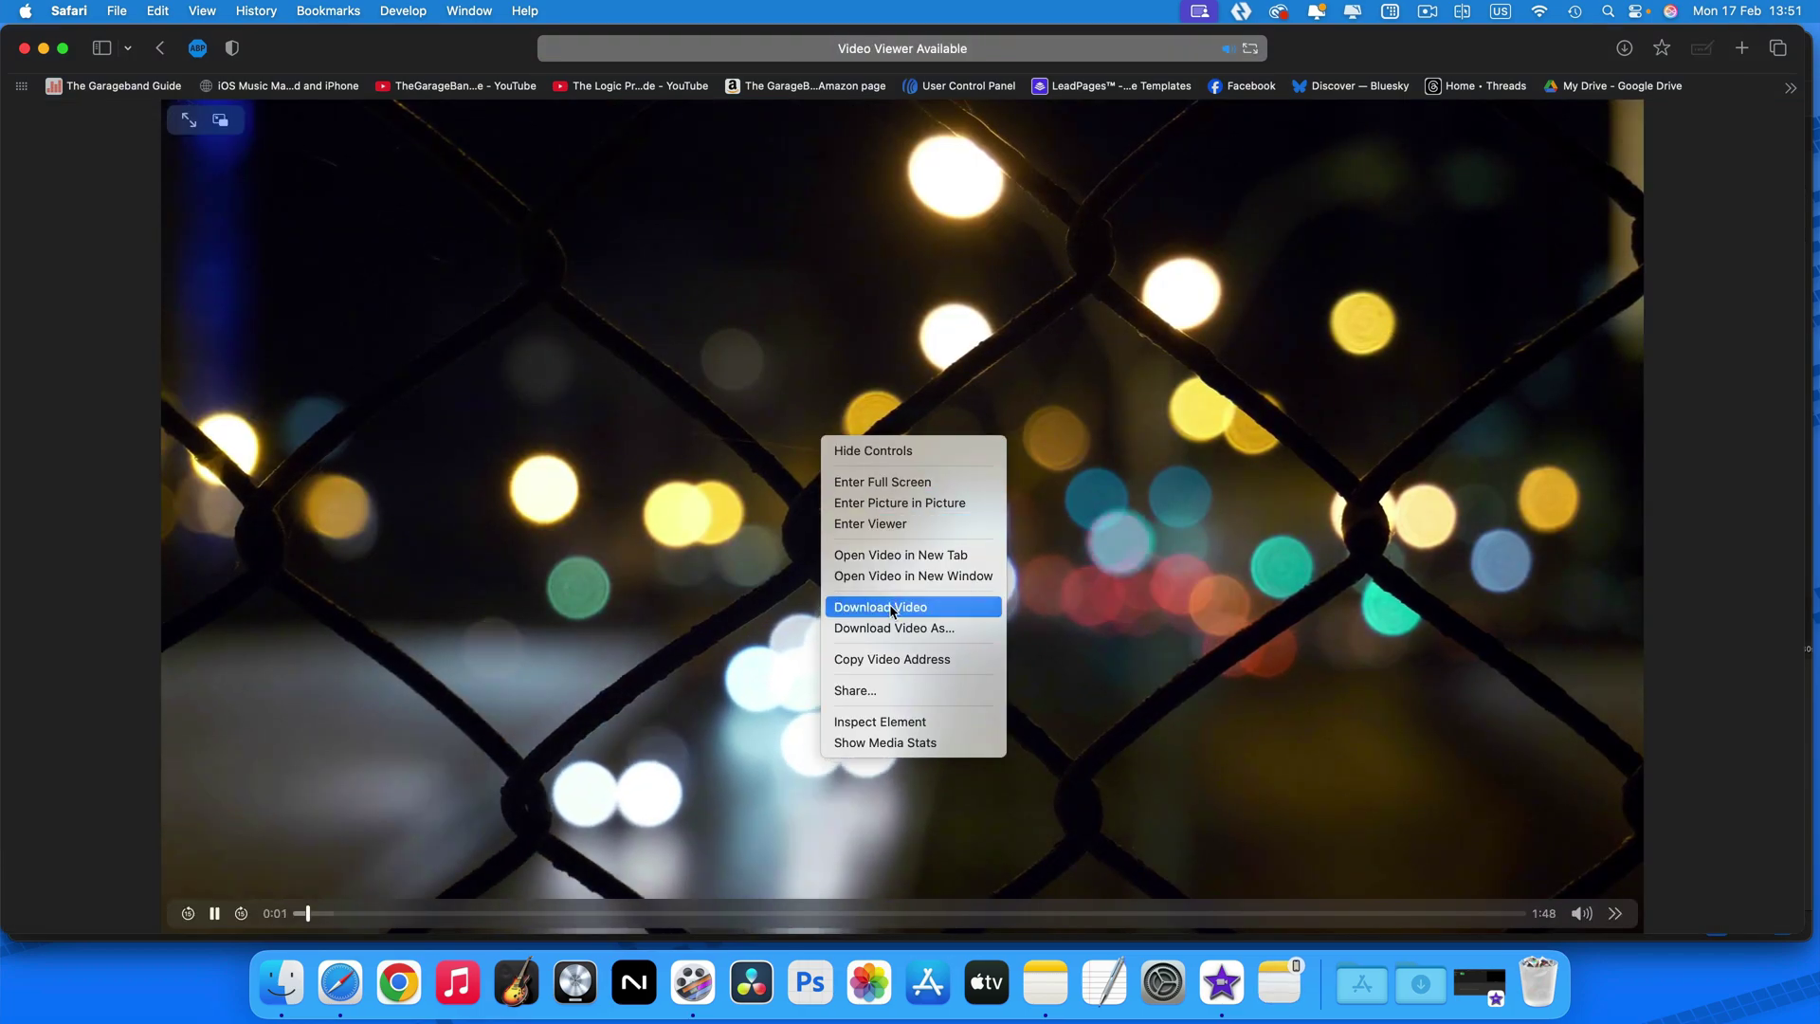
# Add the downloaded bokeh clip to My Media, then put the song and teal night-city clip on the timeline.
pyautogui.click(834, 602)
pyautogui.moveTo(972, 273); pyautogui.dragTo(775, 152)
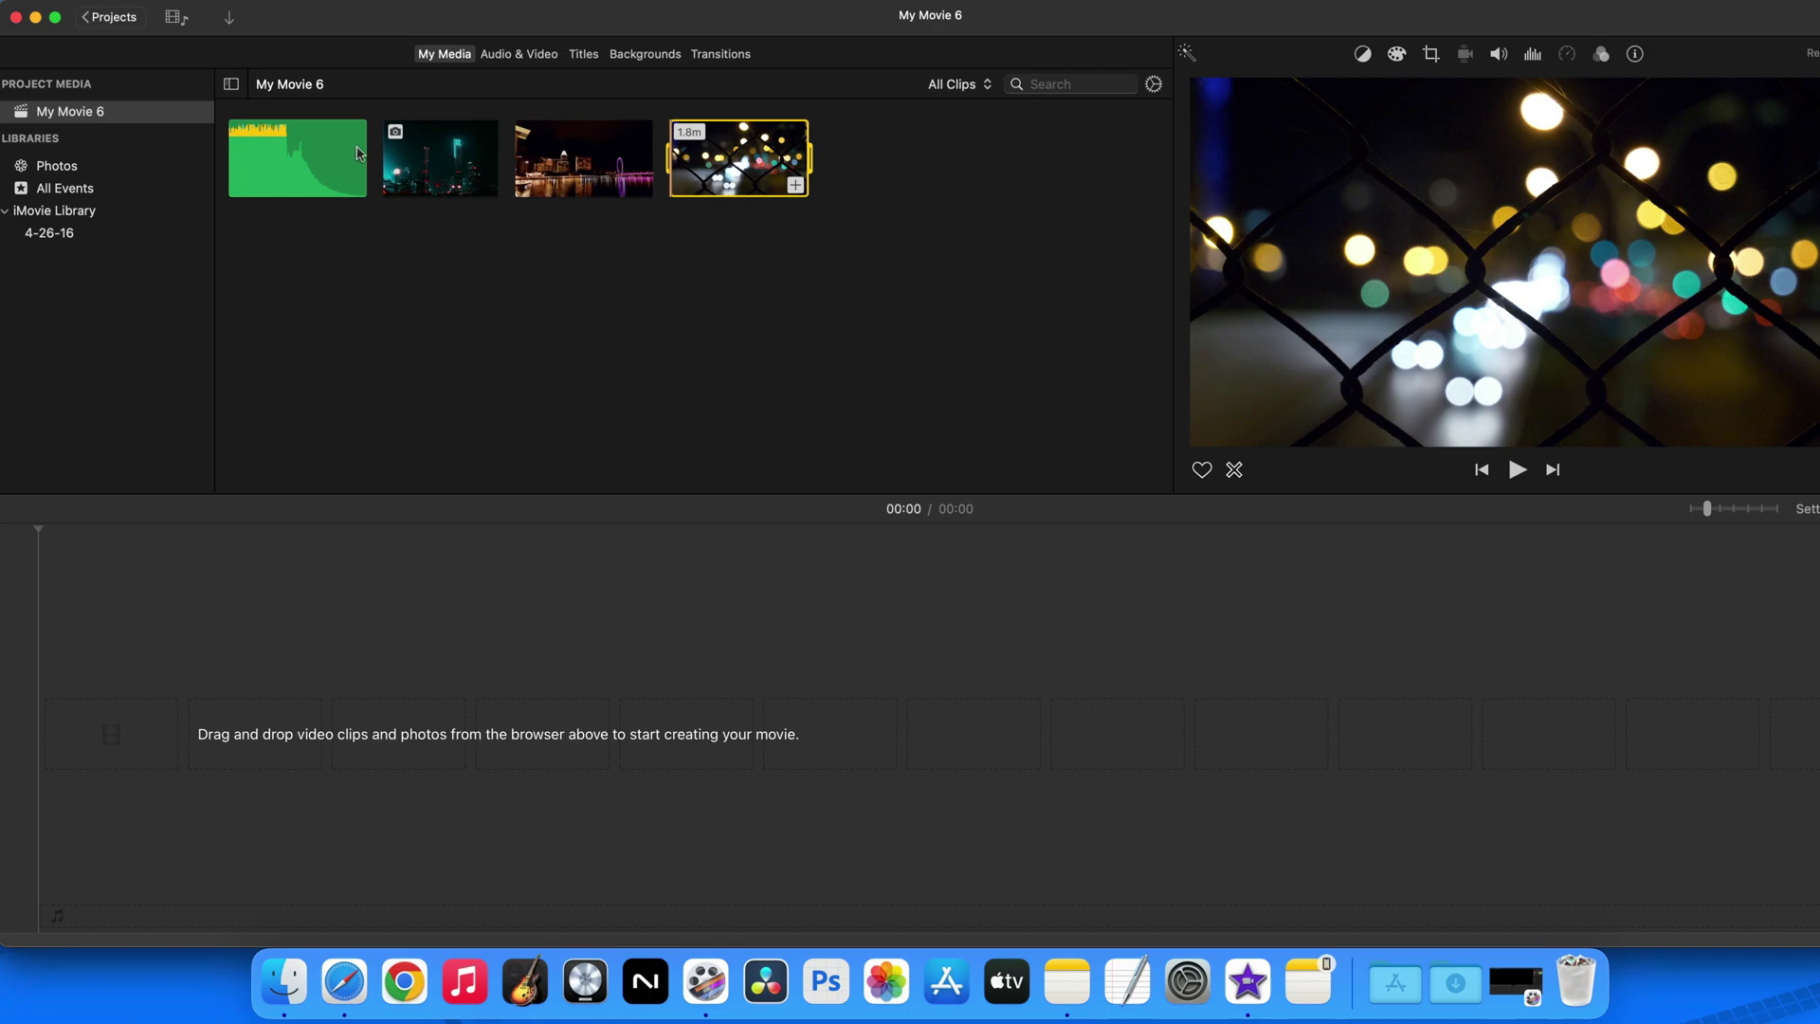
pyautogui.moveTo(358, 153); pyautogui.dragTo(61, 809)
pyautogui.moveTo(452, 154); pyautogui.dragTo(1190, 755)
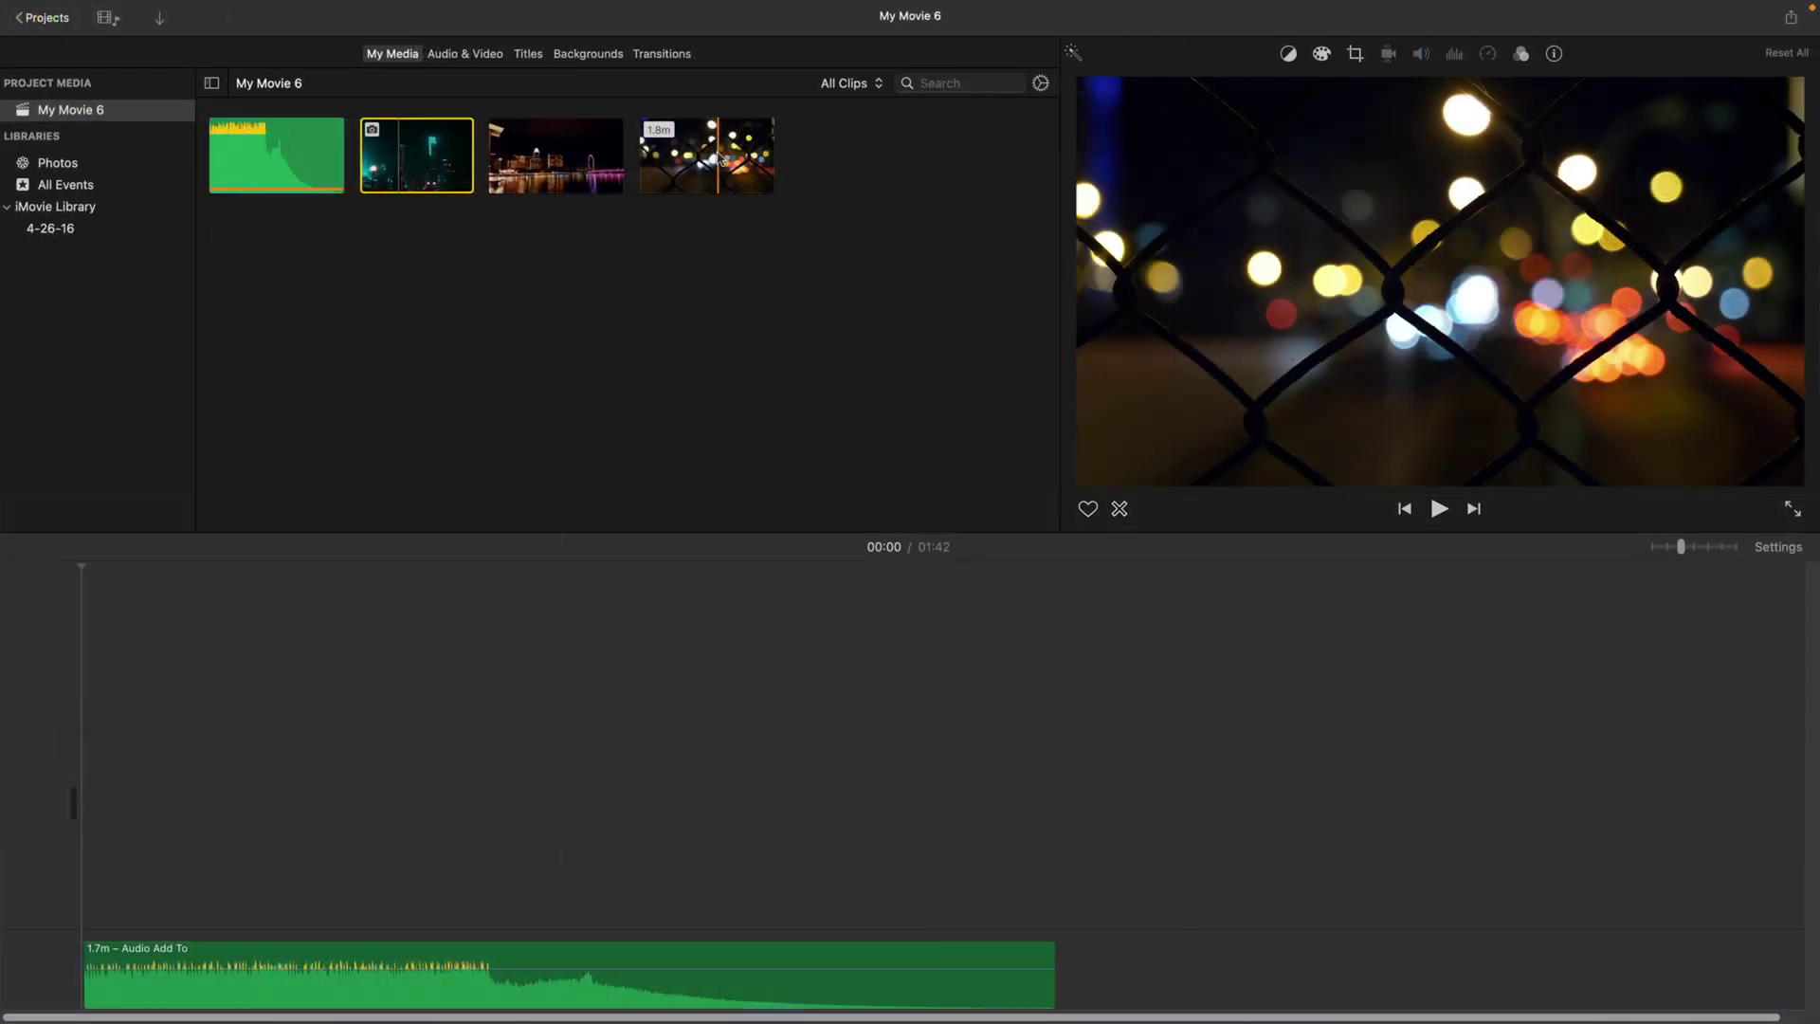
# Place the bokeh clip at the timeline start, trim it short, paste a copy after it, and play back.
pyautogui.click(711, 197)
pyautogui.moveTo(711, 197); pyautogui.dragTo(31, 876)
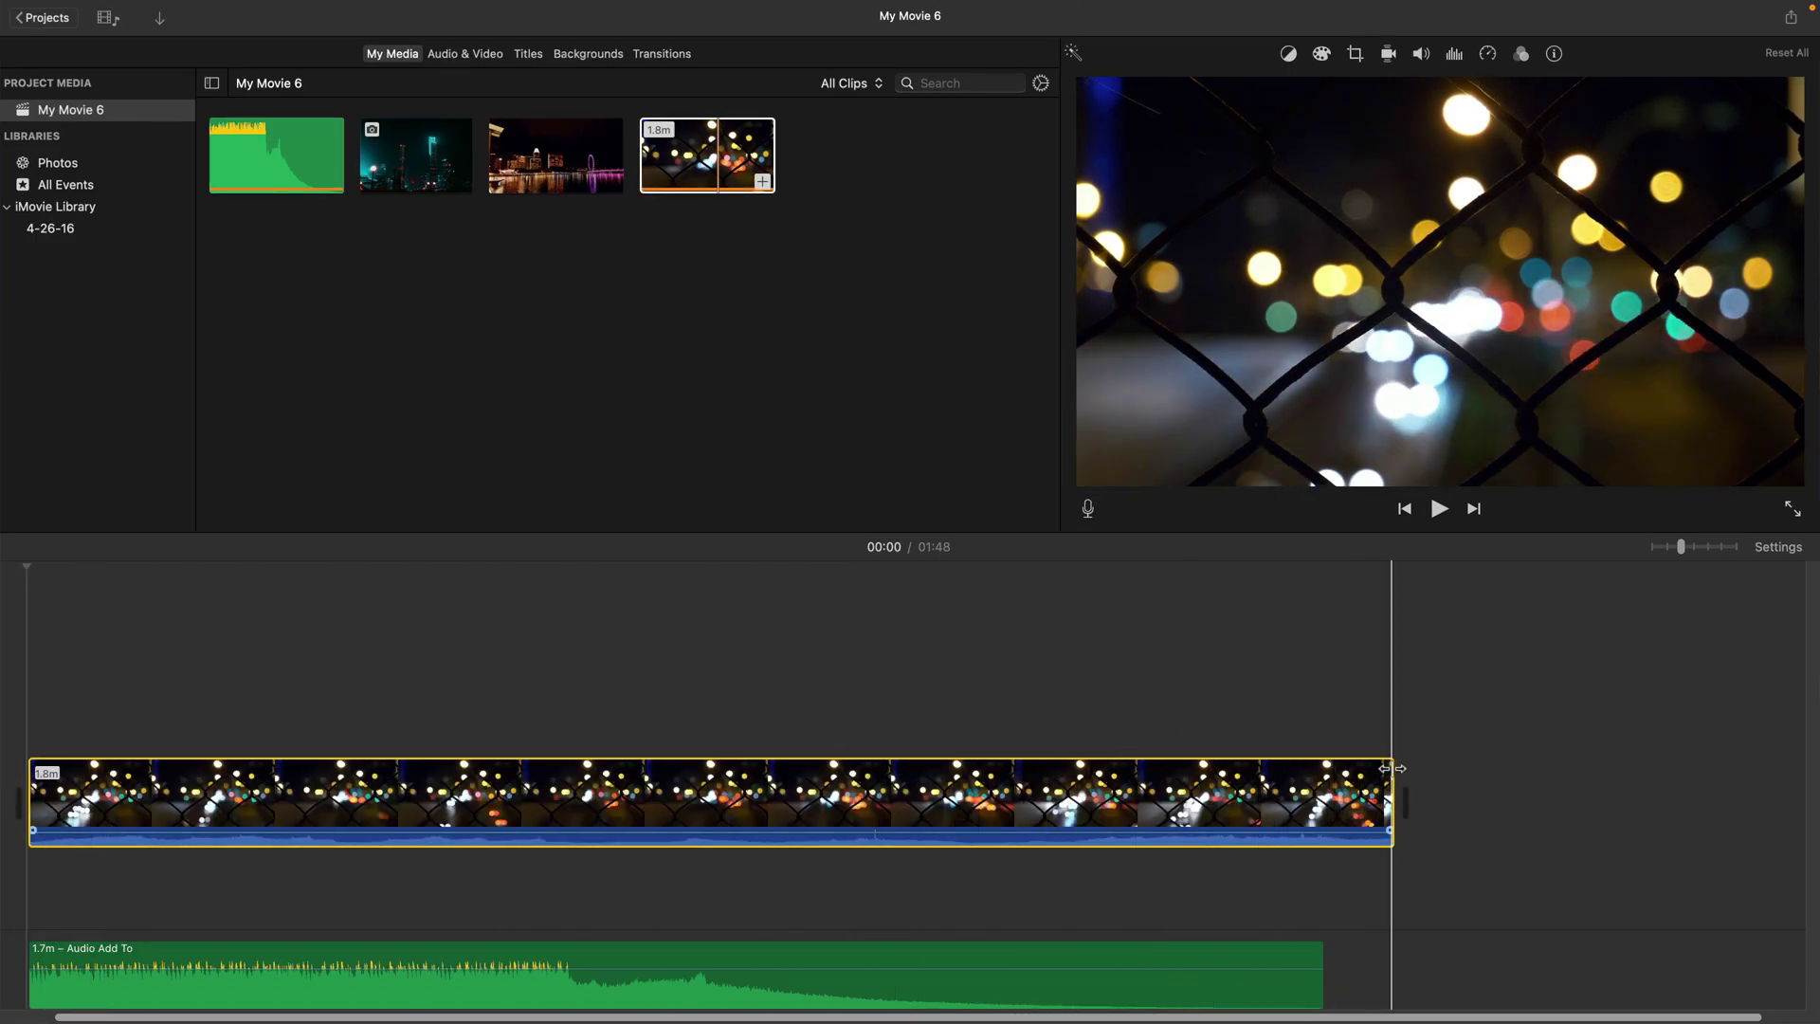
pyautogui.moveTo(1391, 801); pyautogui.dragTo(202, 828)
pyautogui.click(169, 802)
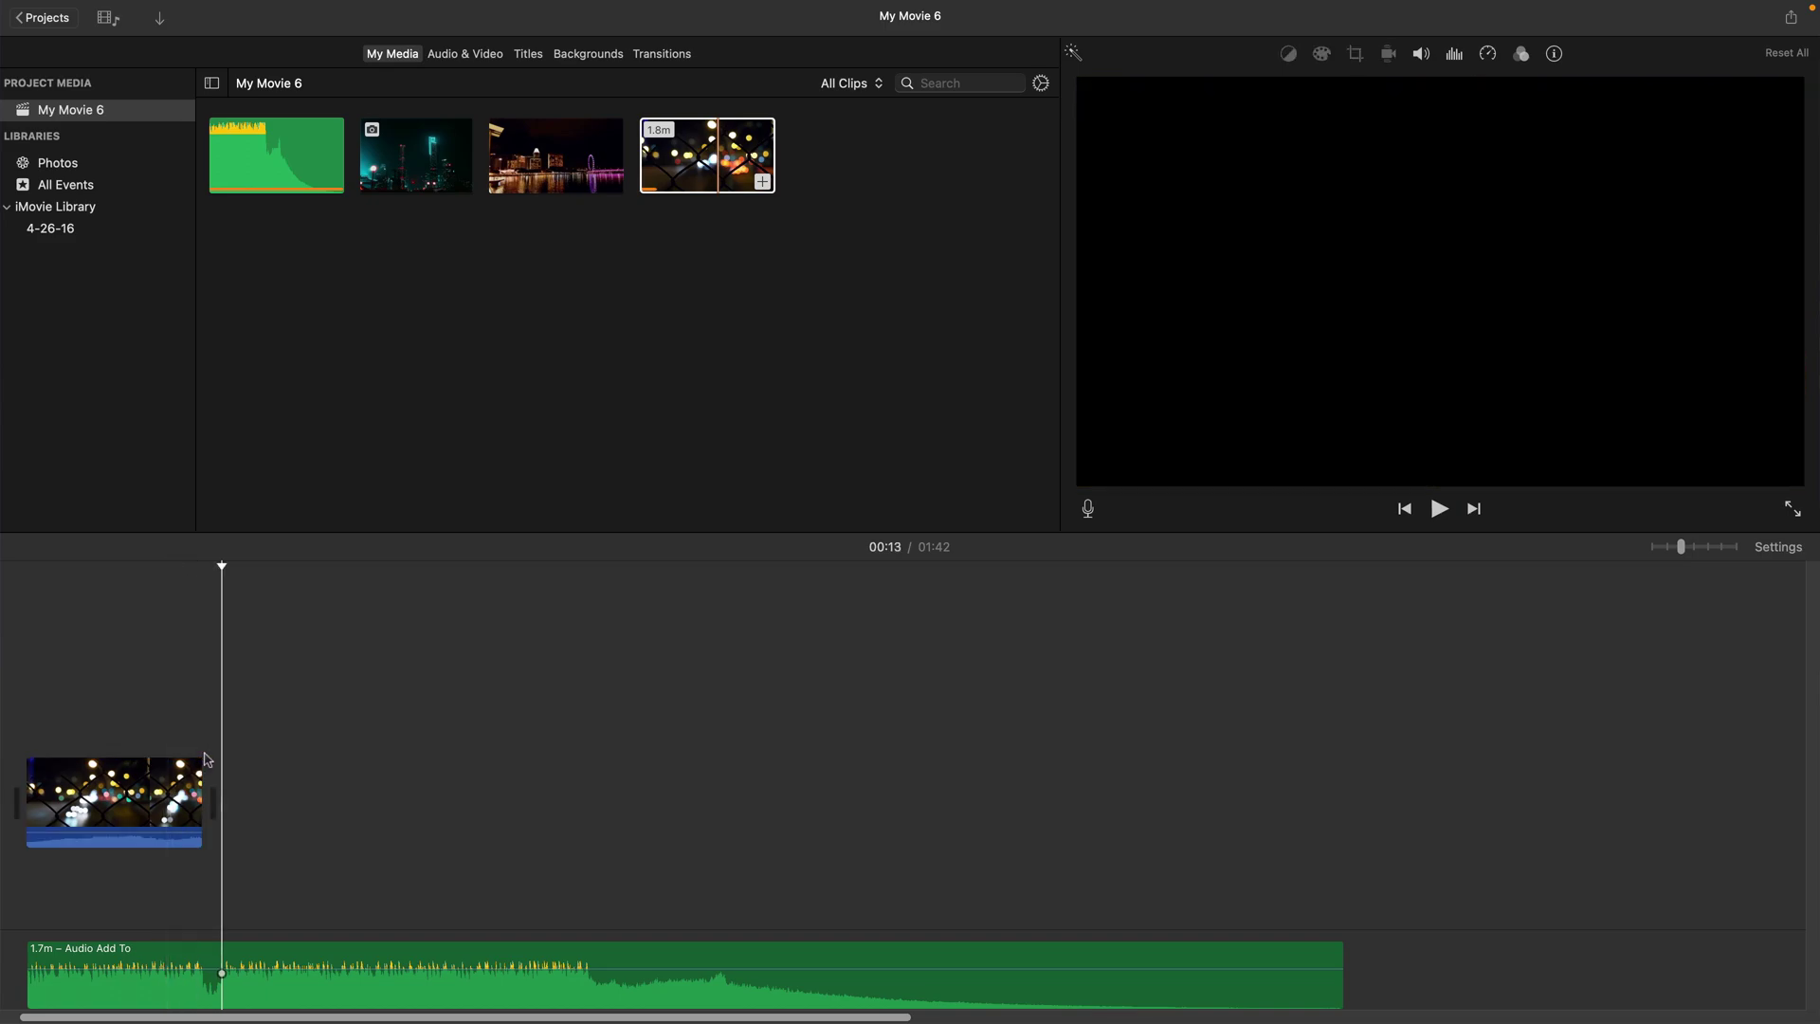
pyautogui.press('super+v')
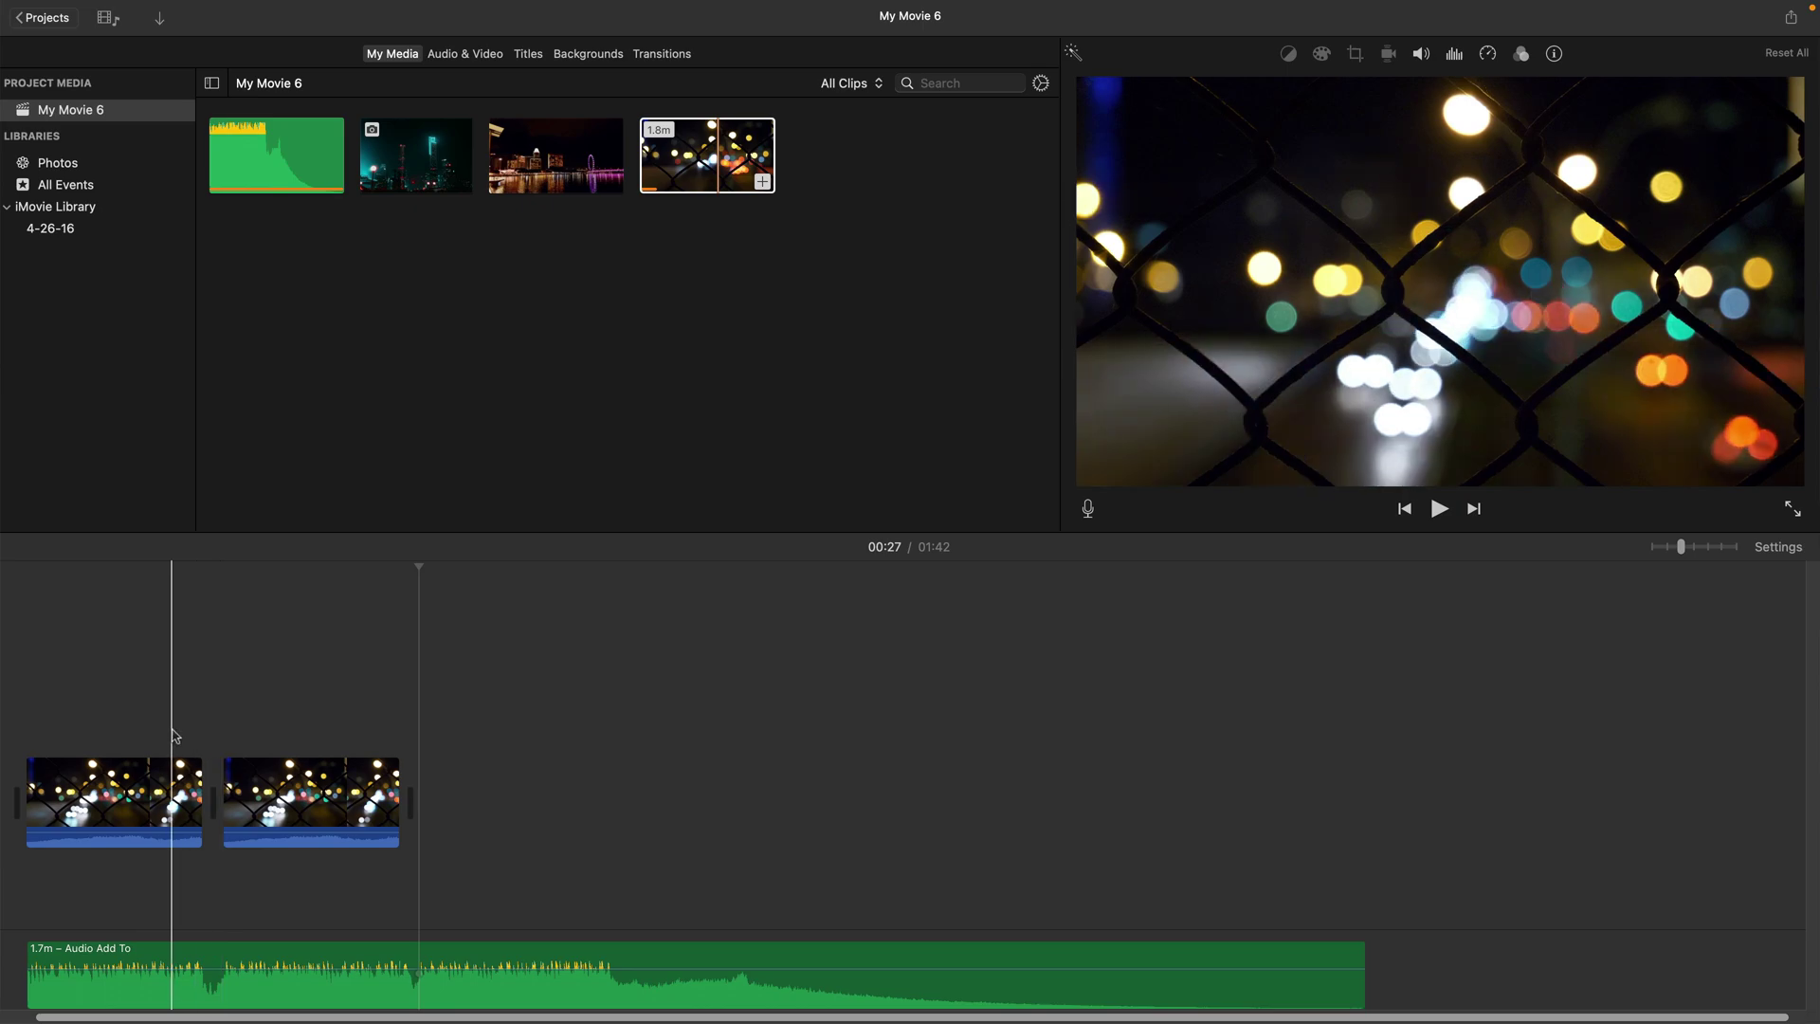
pyautogui.press('space')
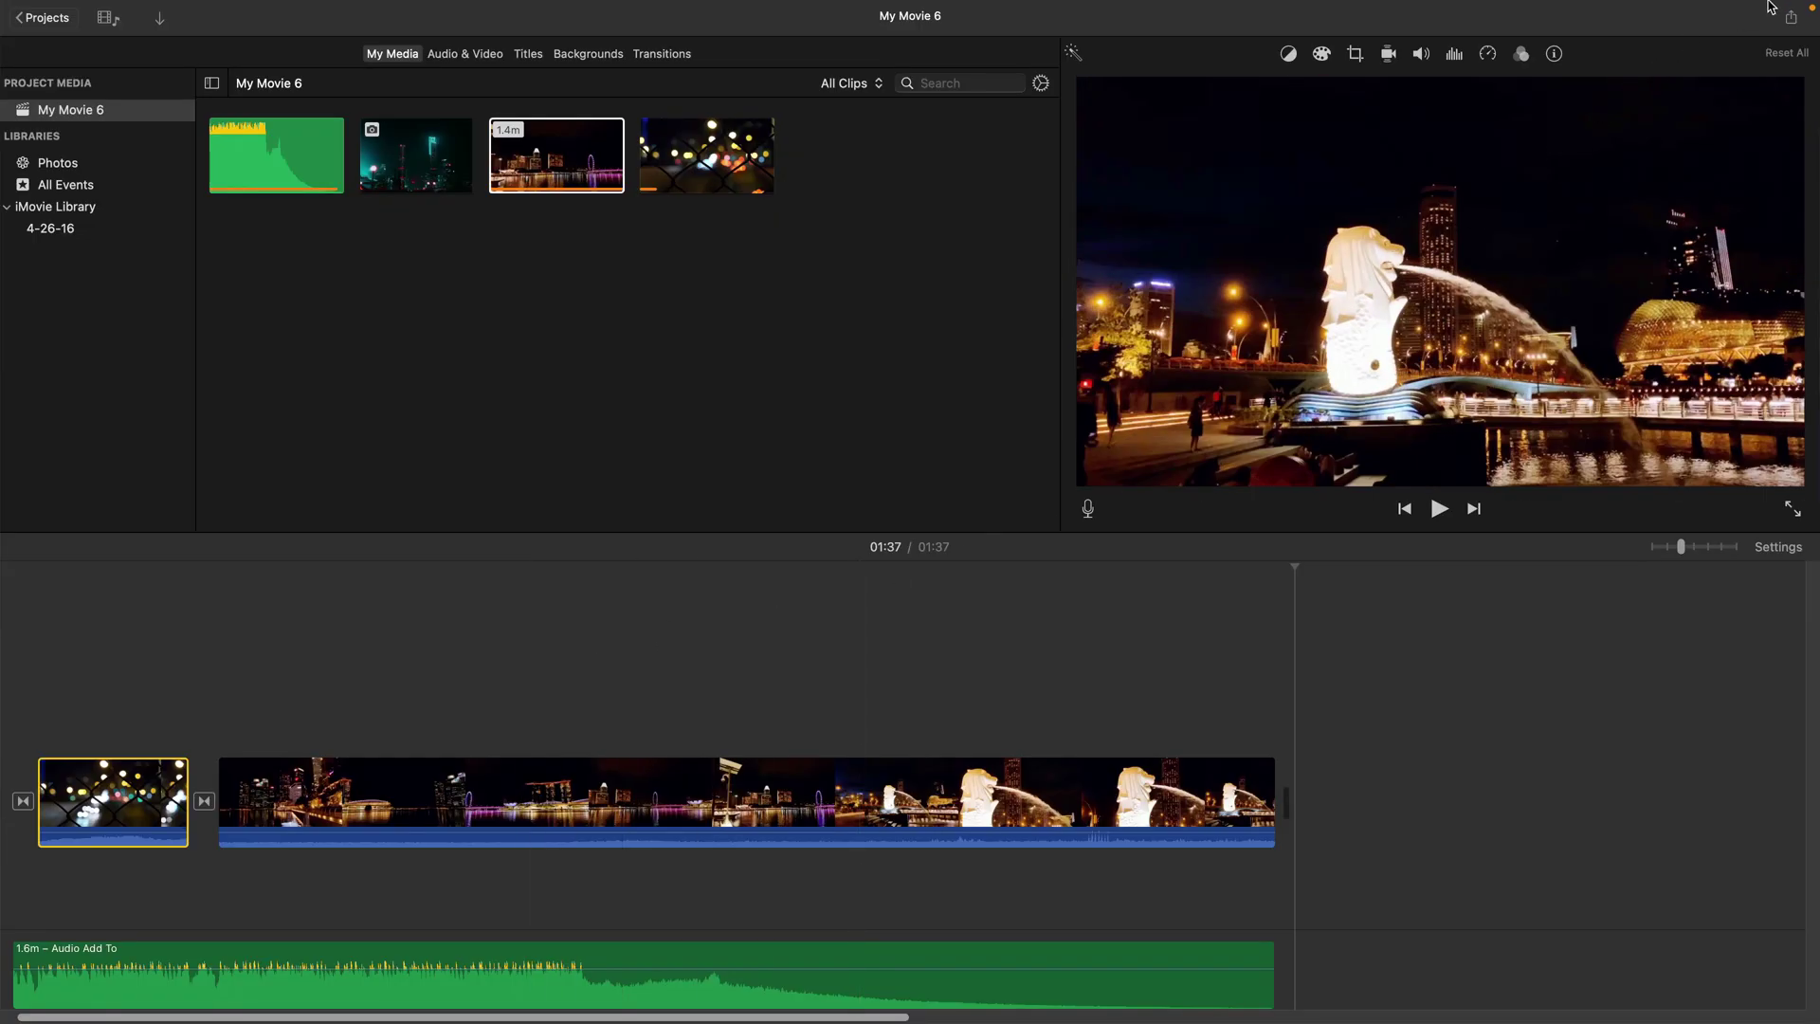
# Set up a file export at 1080p with Better Quality compression and start naming it 'My Audio and Video for YouTube'.
pyautogui.click(1791, 19)
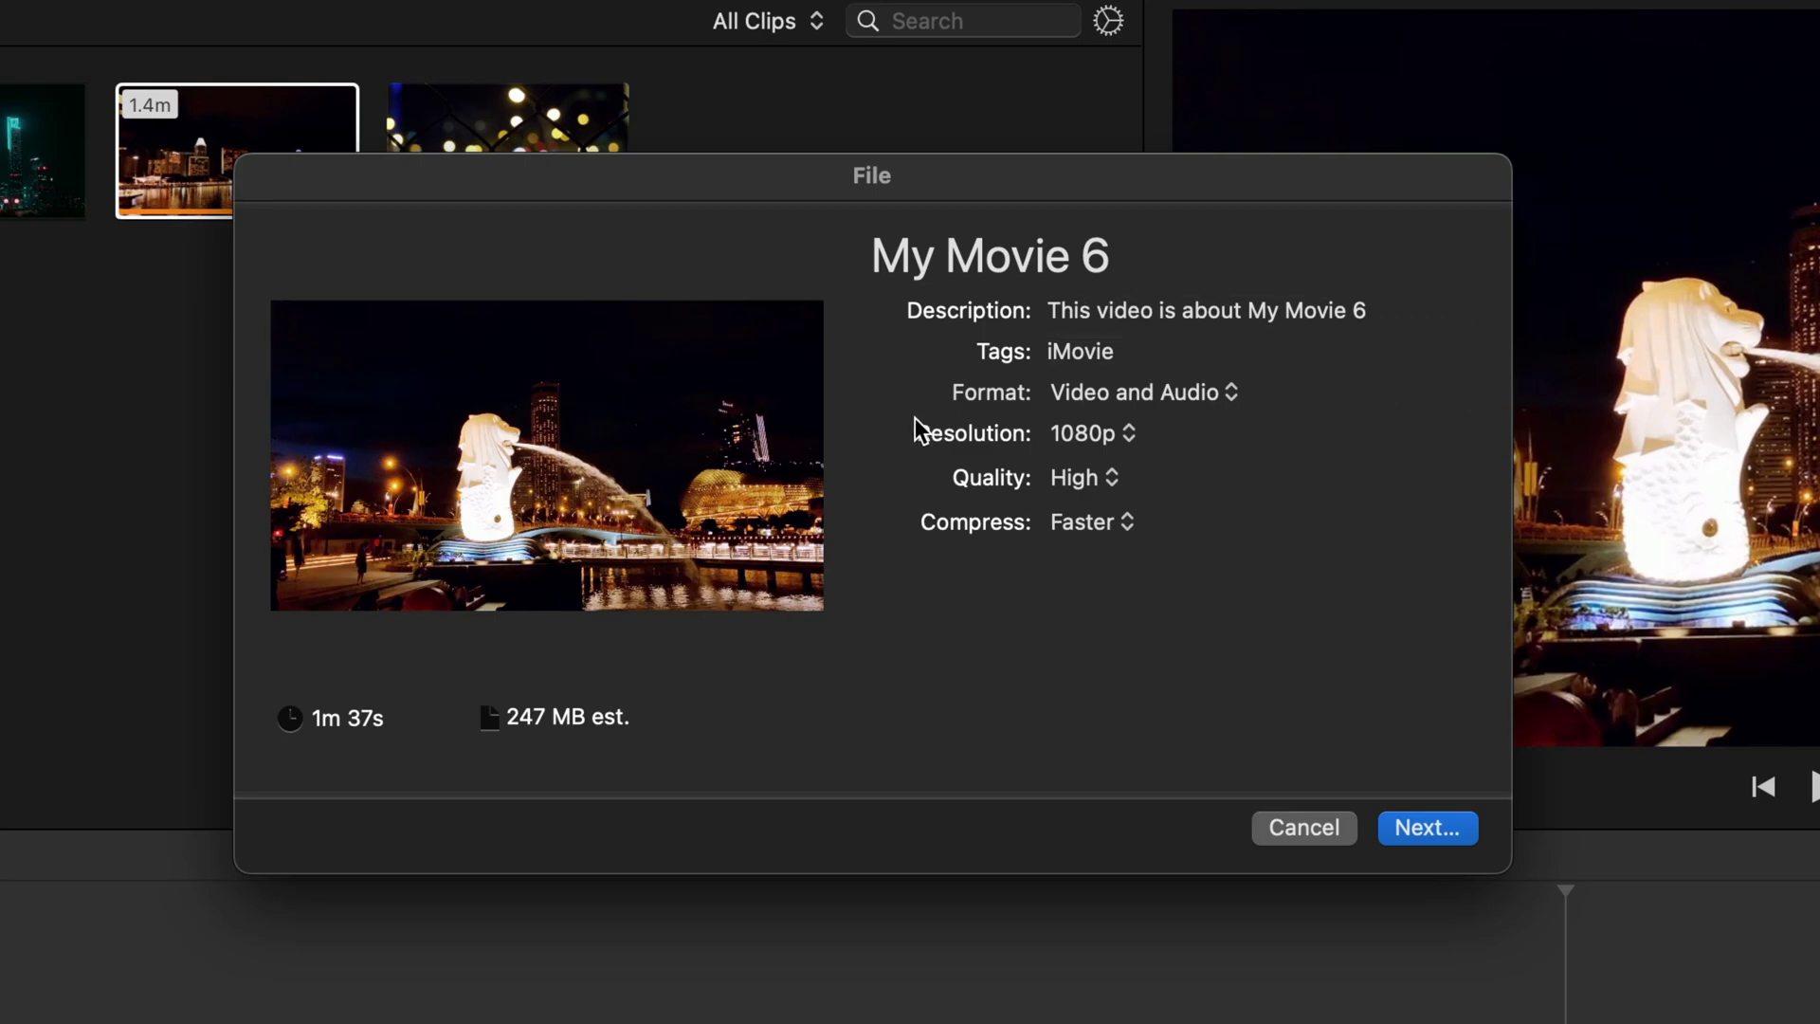
pyautogui.click(1128, 436)
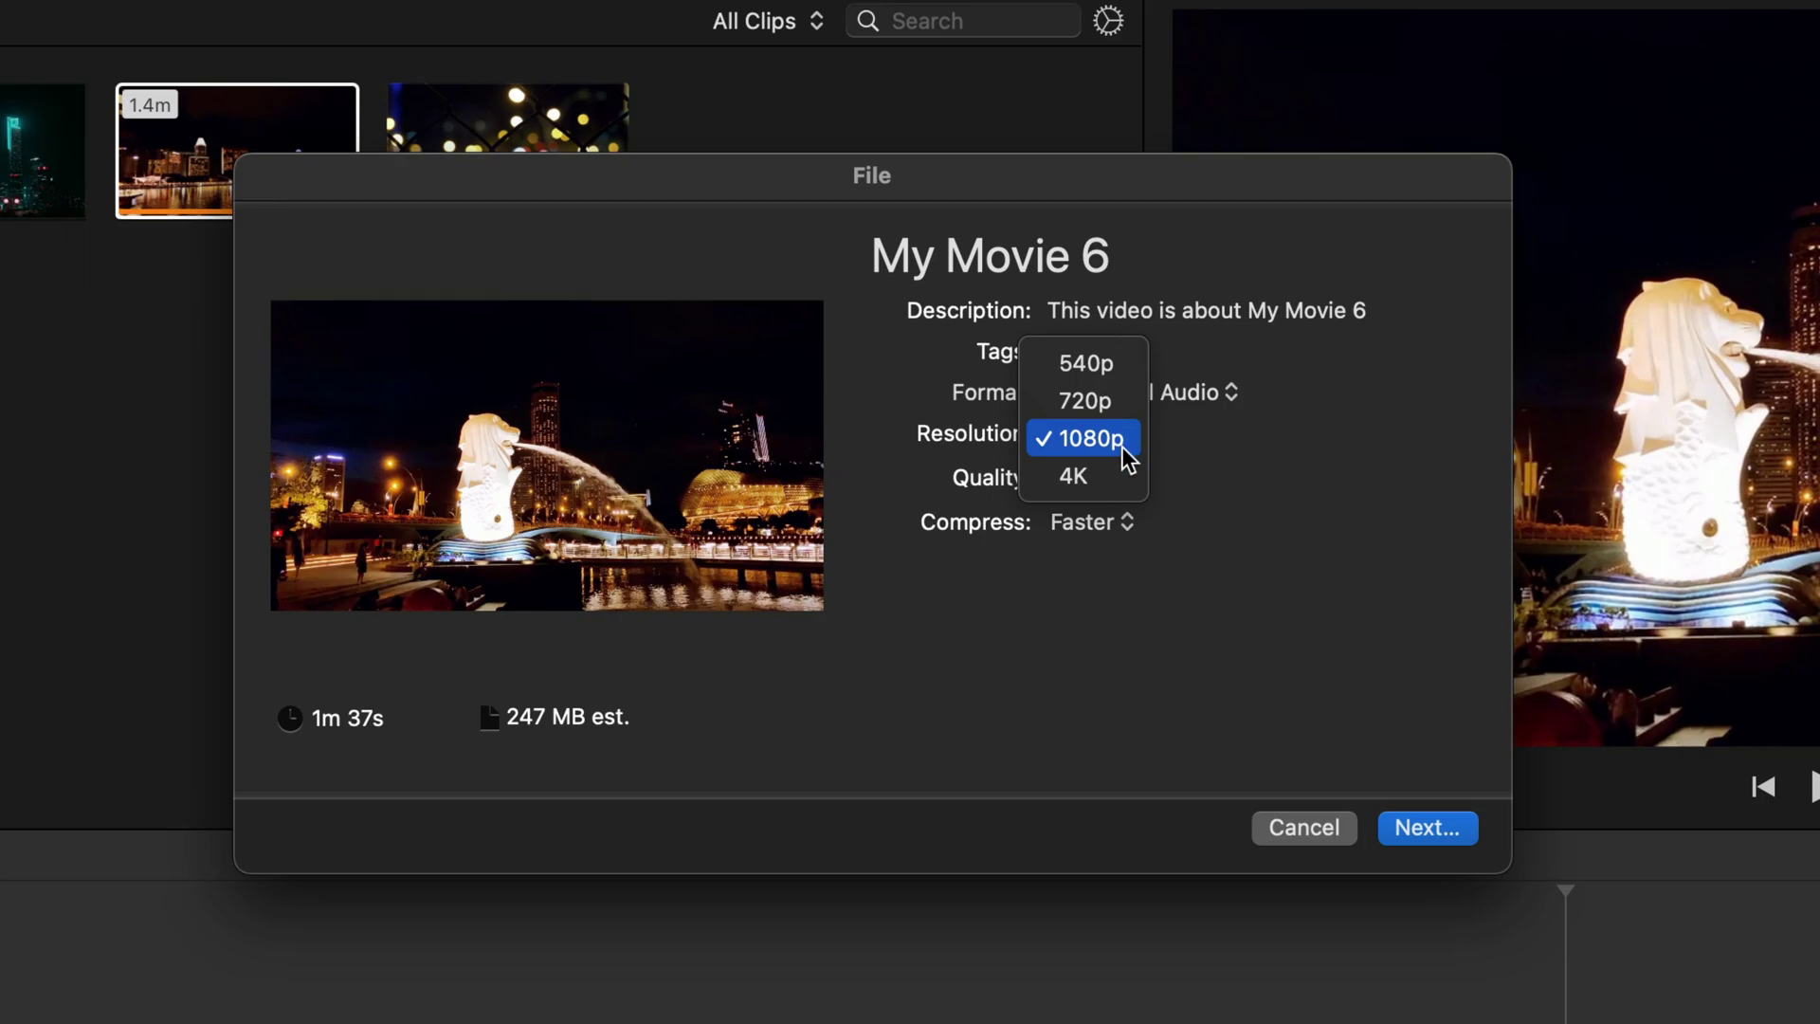
pyautogui.click(1090, 438)
pyautogui.click(1123, 521)
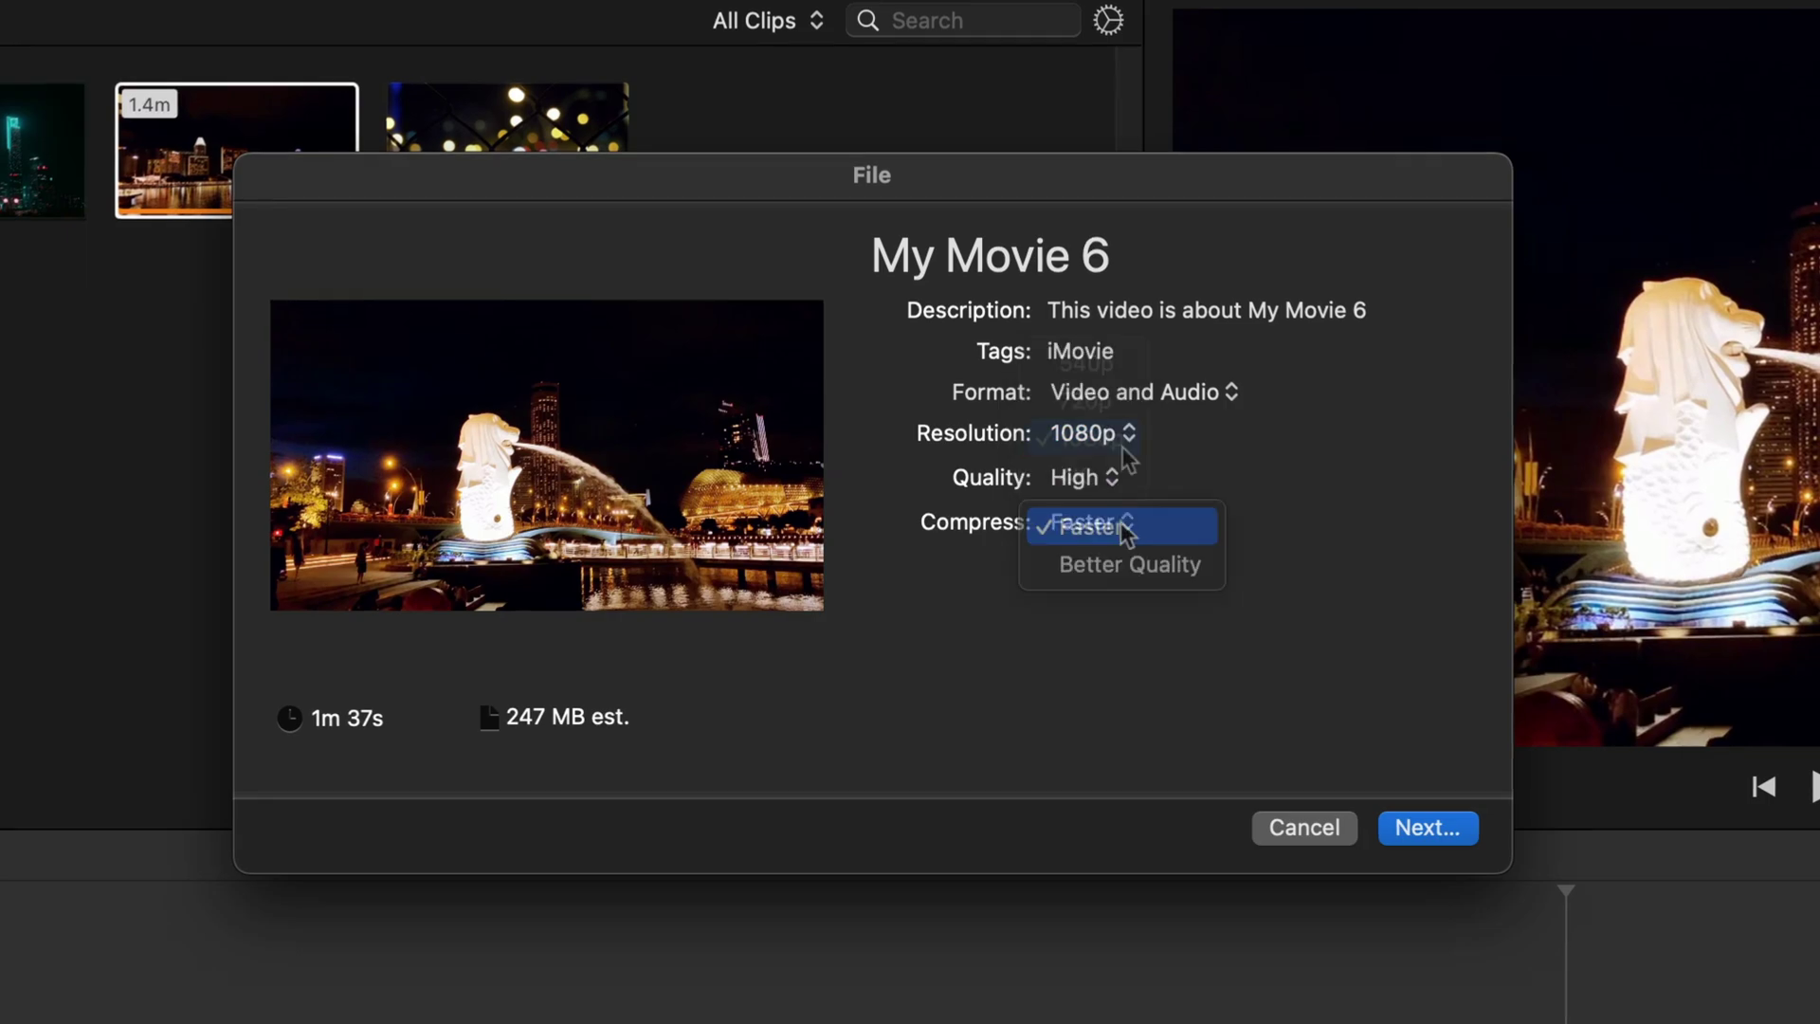
pyautogui.click(1149, 569)
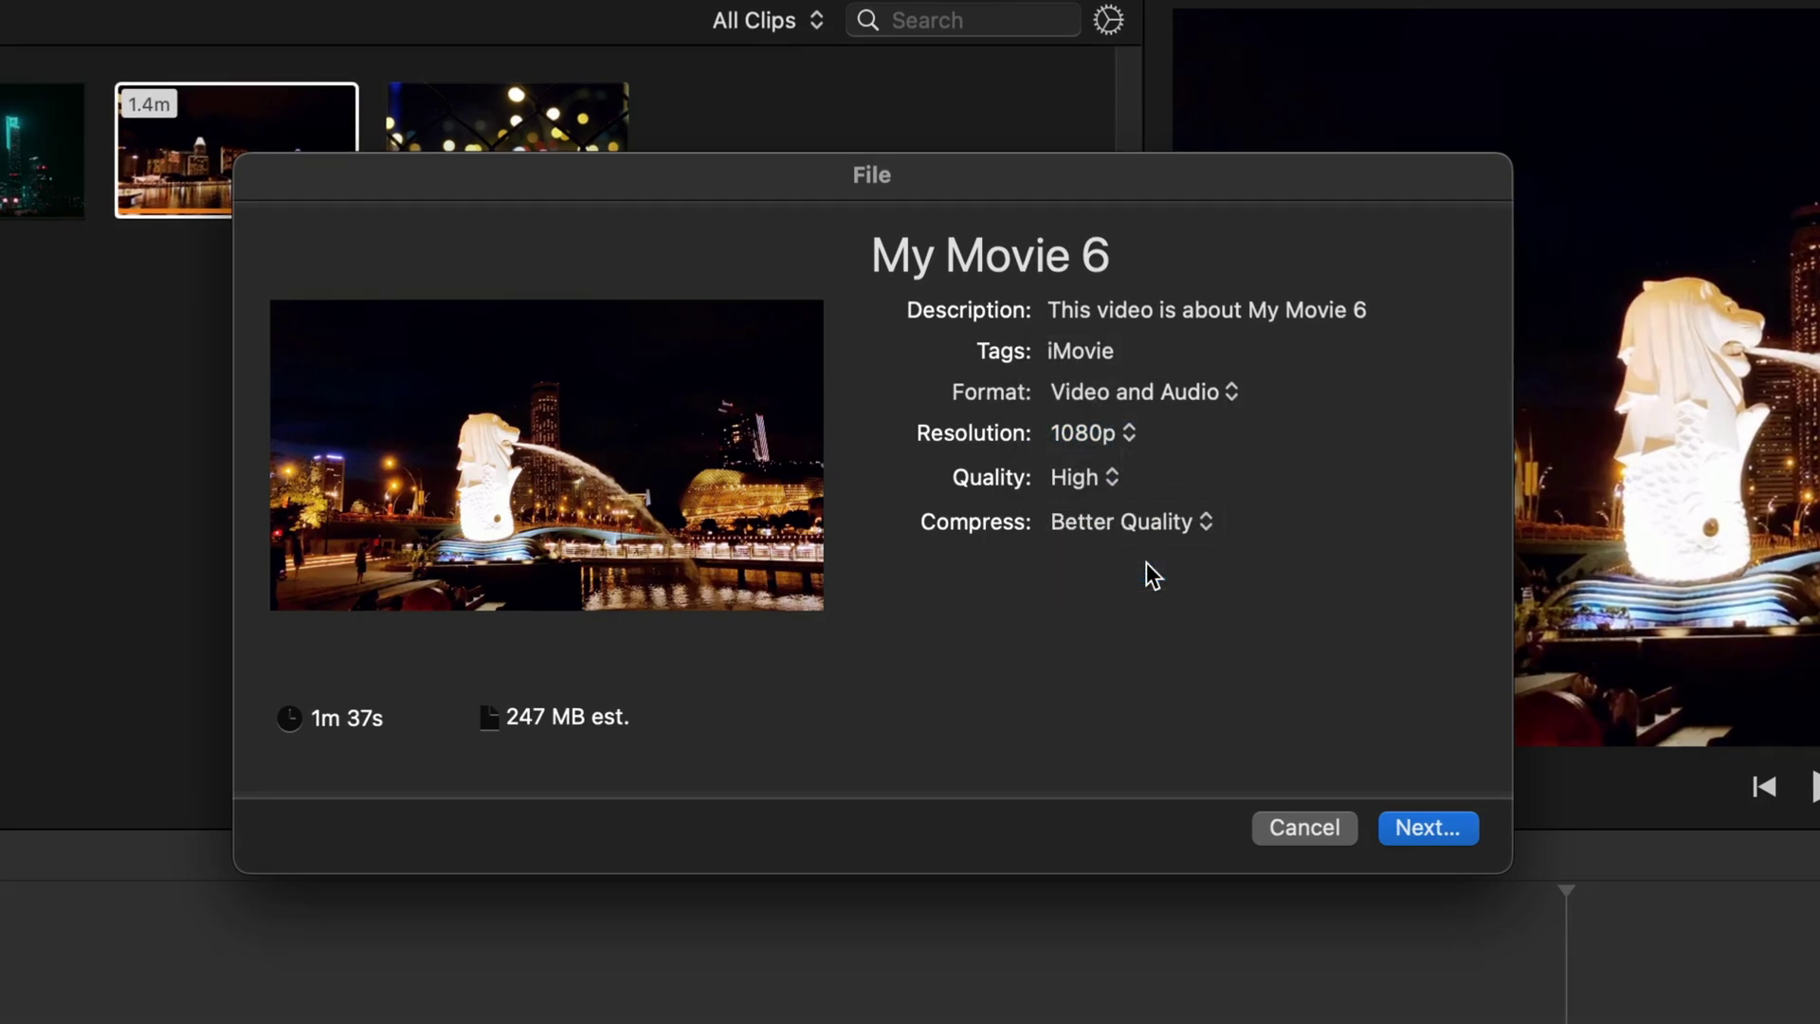
pyautogui.click(1428, 828)
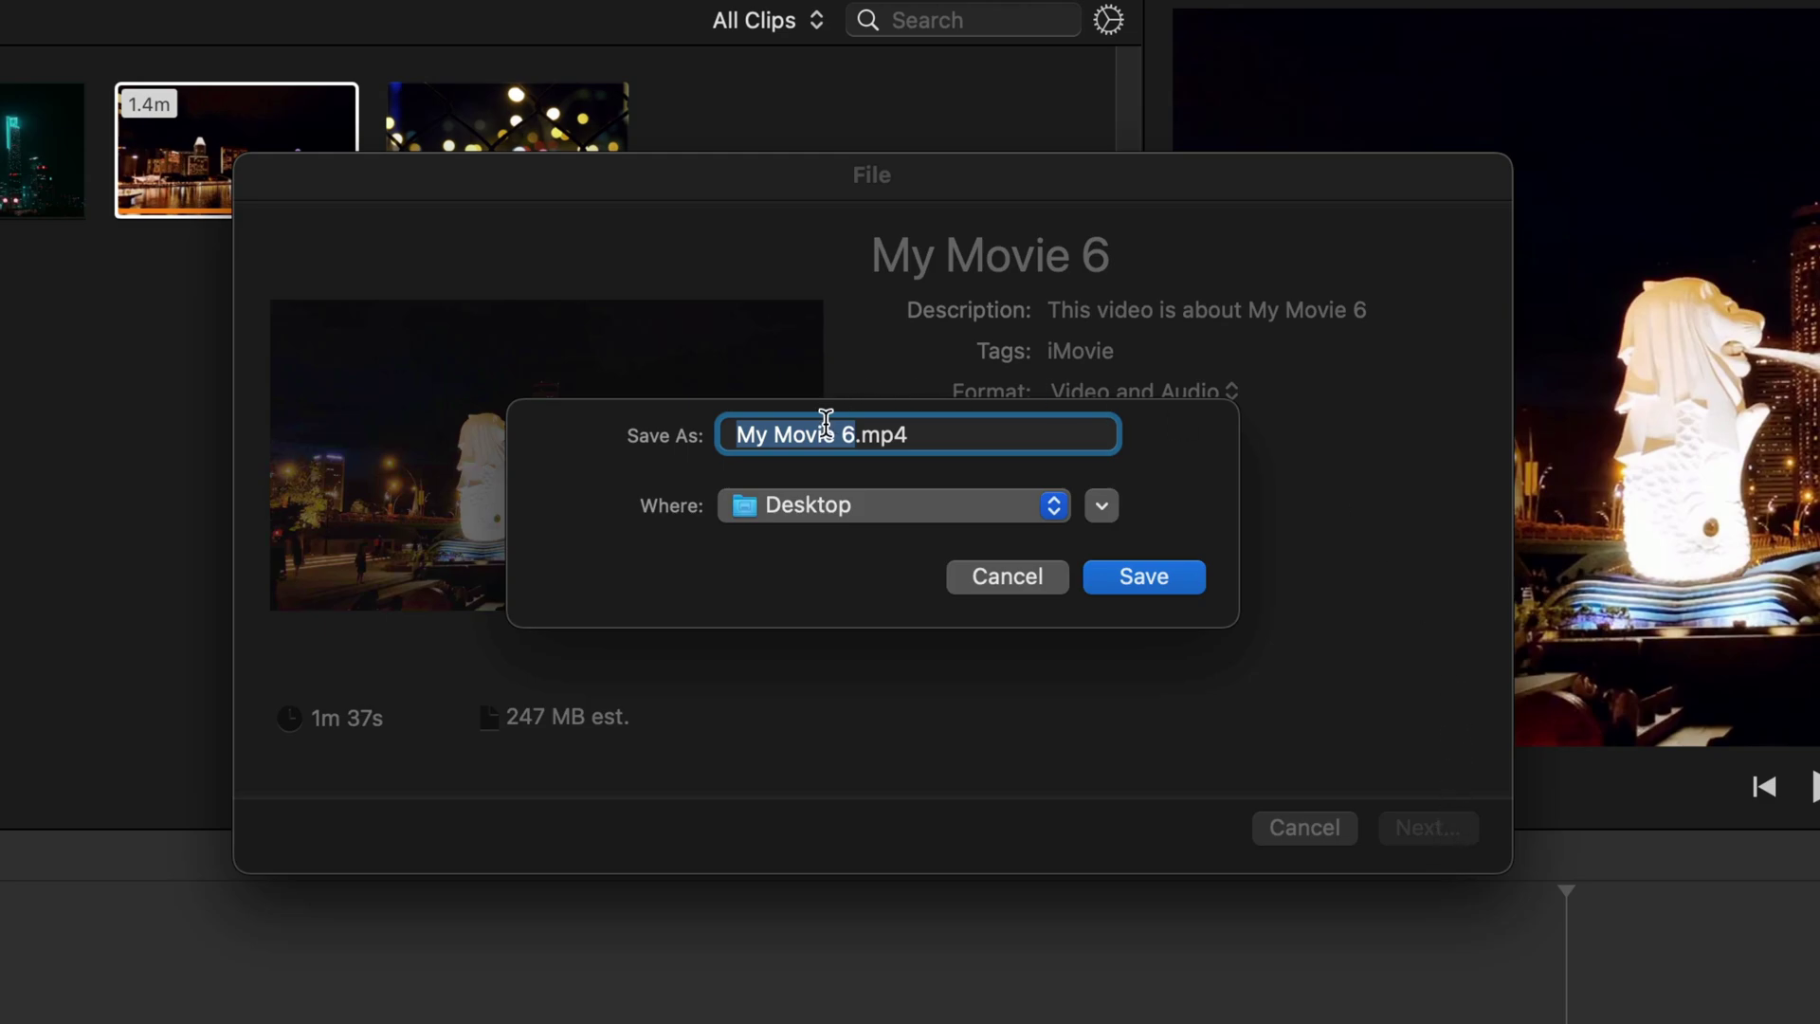
pyautogui.write('My')
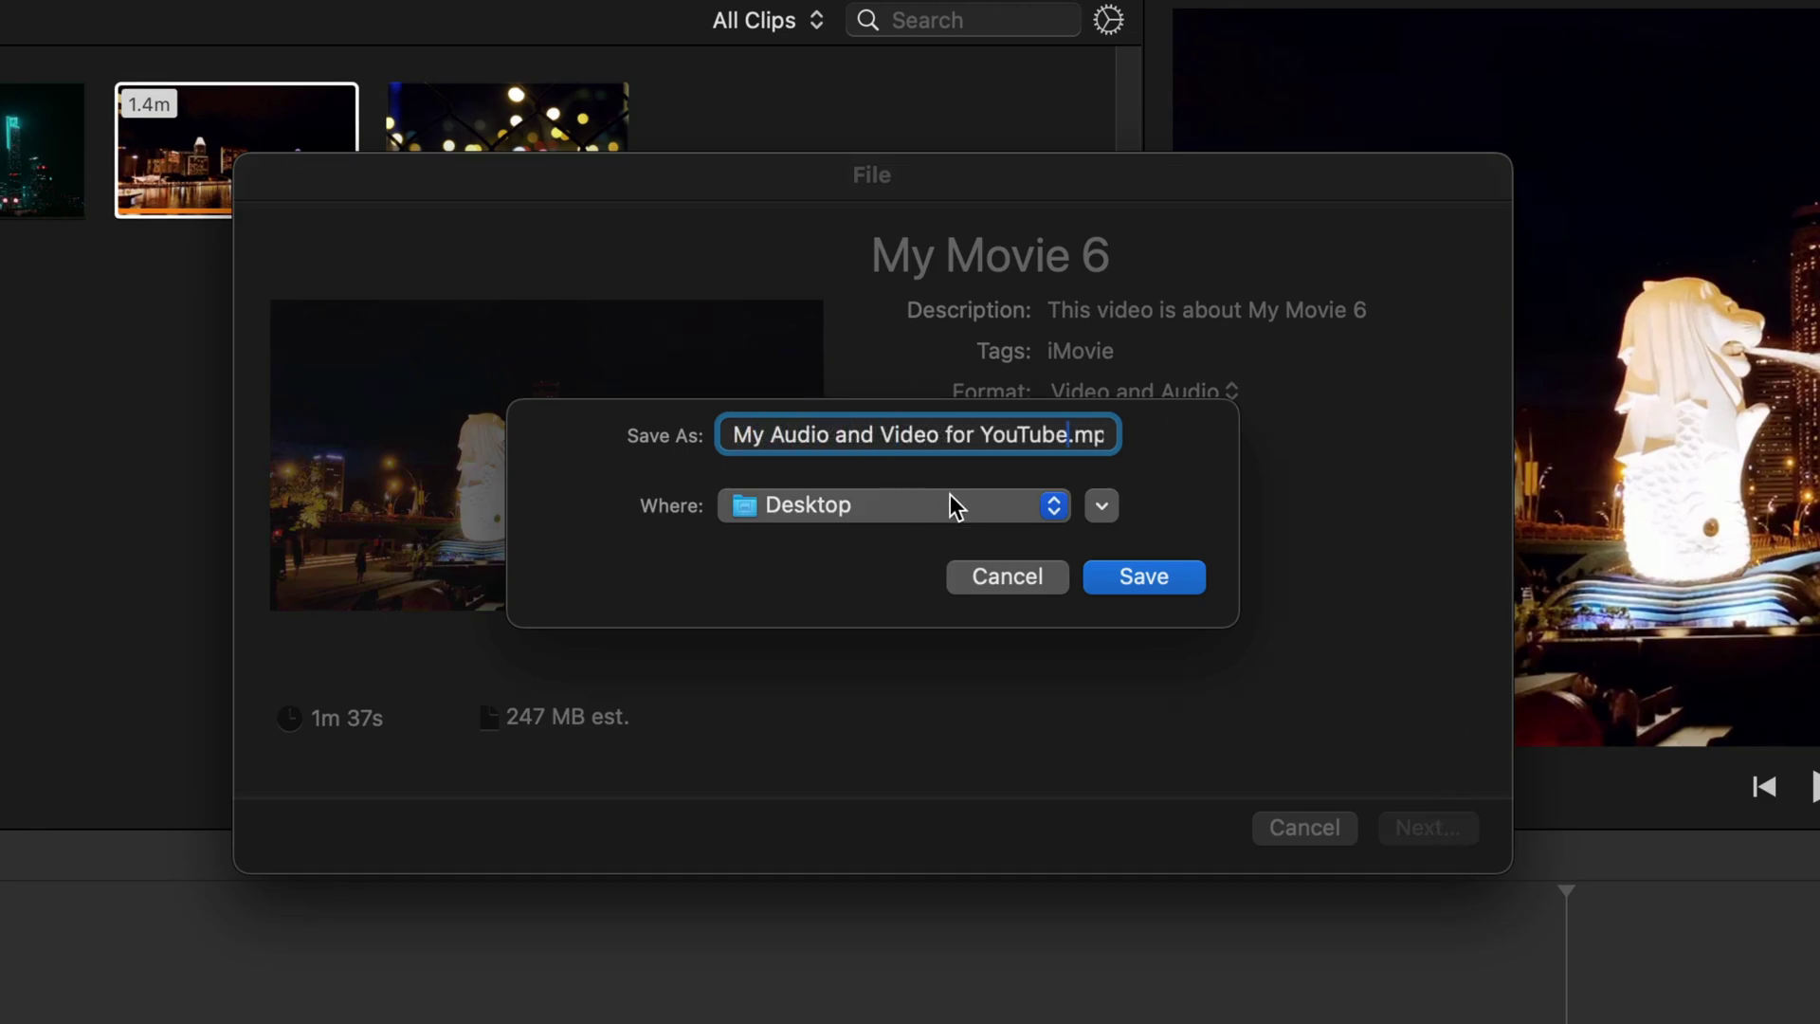
# Save the MP4 to the Desktop and check the export's progress.
pyautogui.click(1137, 576)
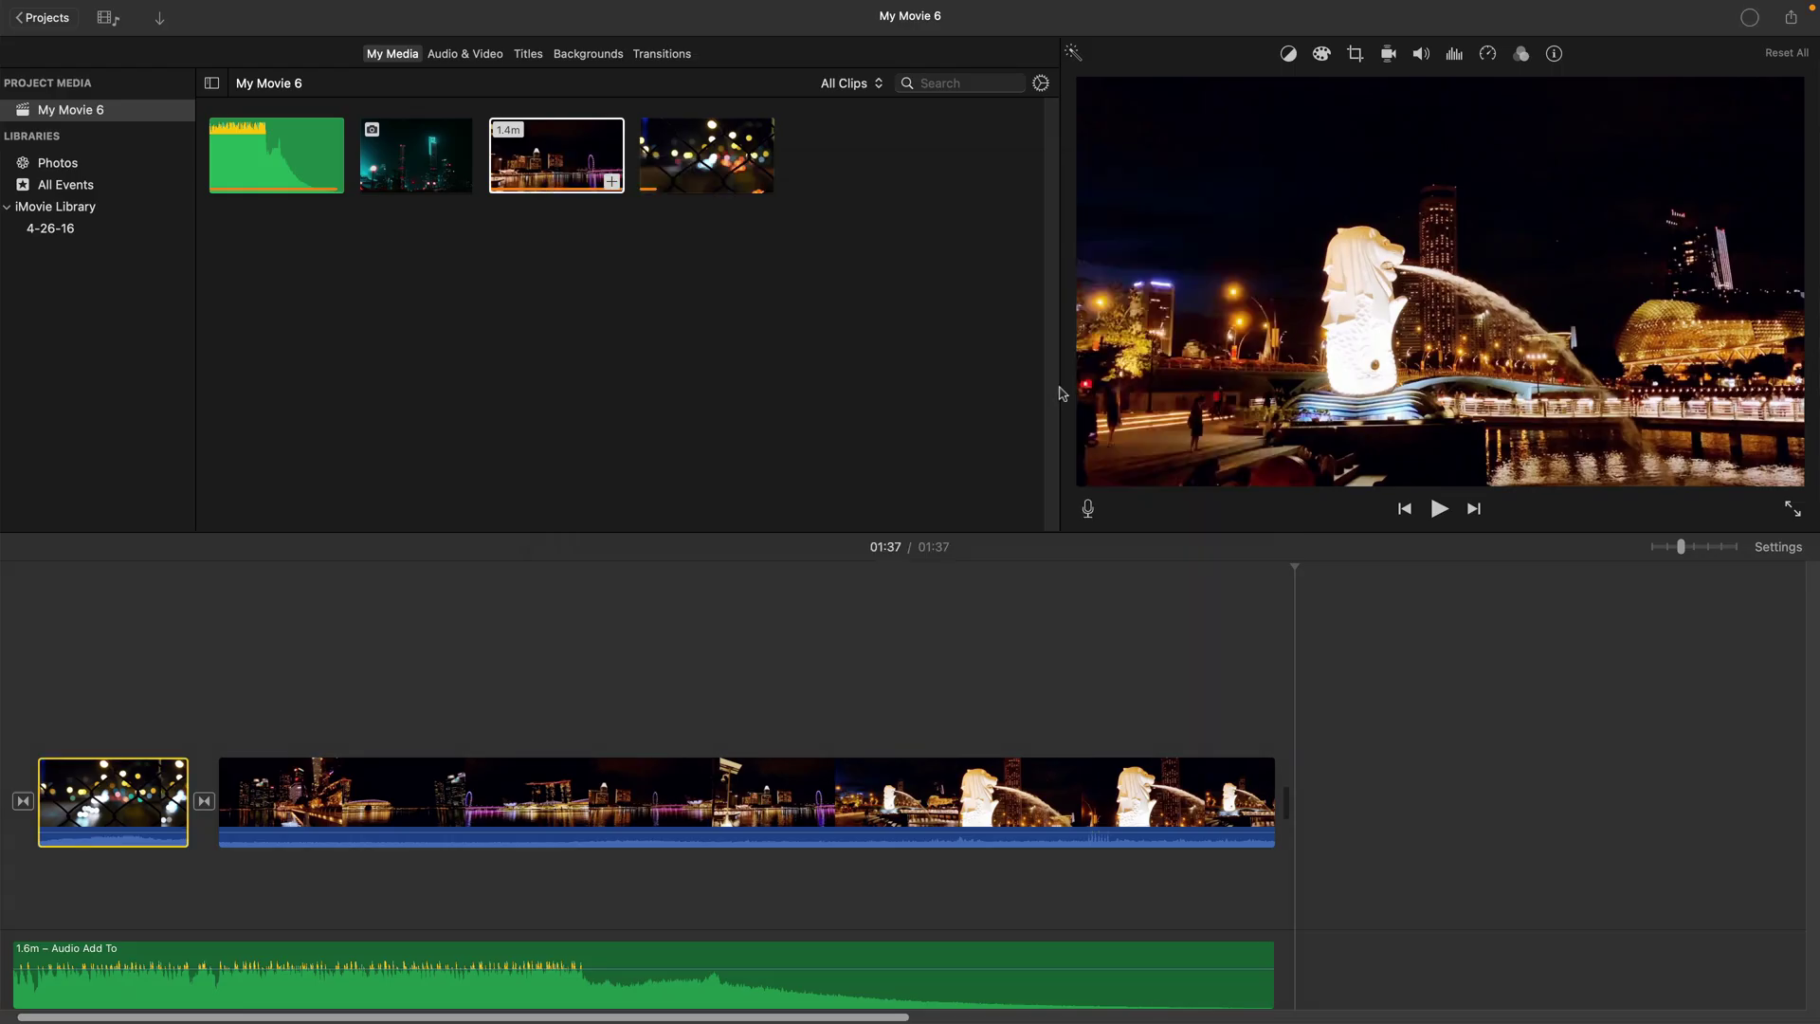
pyautogui.click(1750, 18)
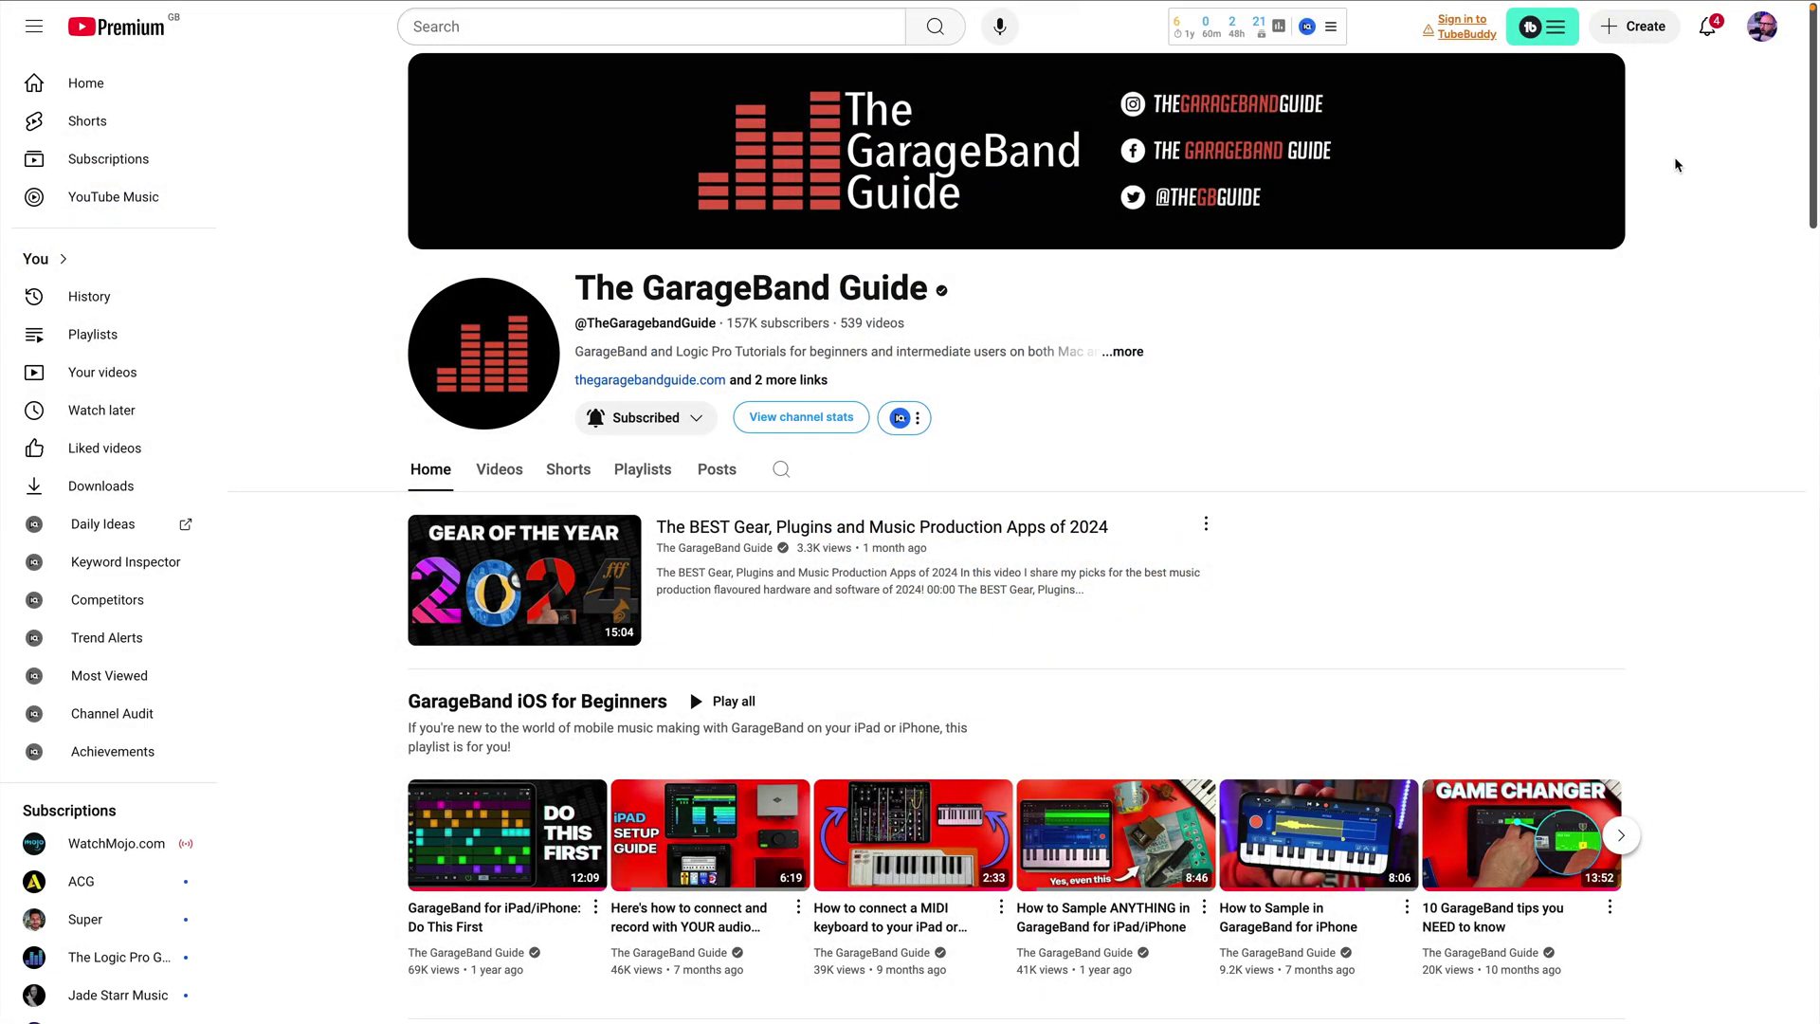
# Start a new video upload from YouTube Studio's Create menu.
pyautogui.click(1632, 37)
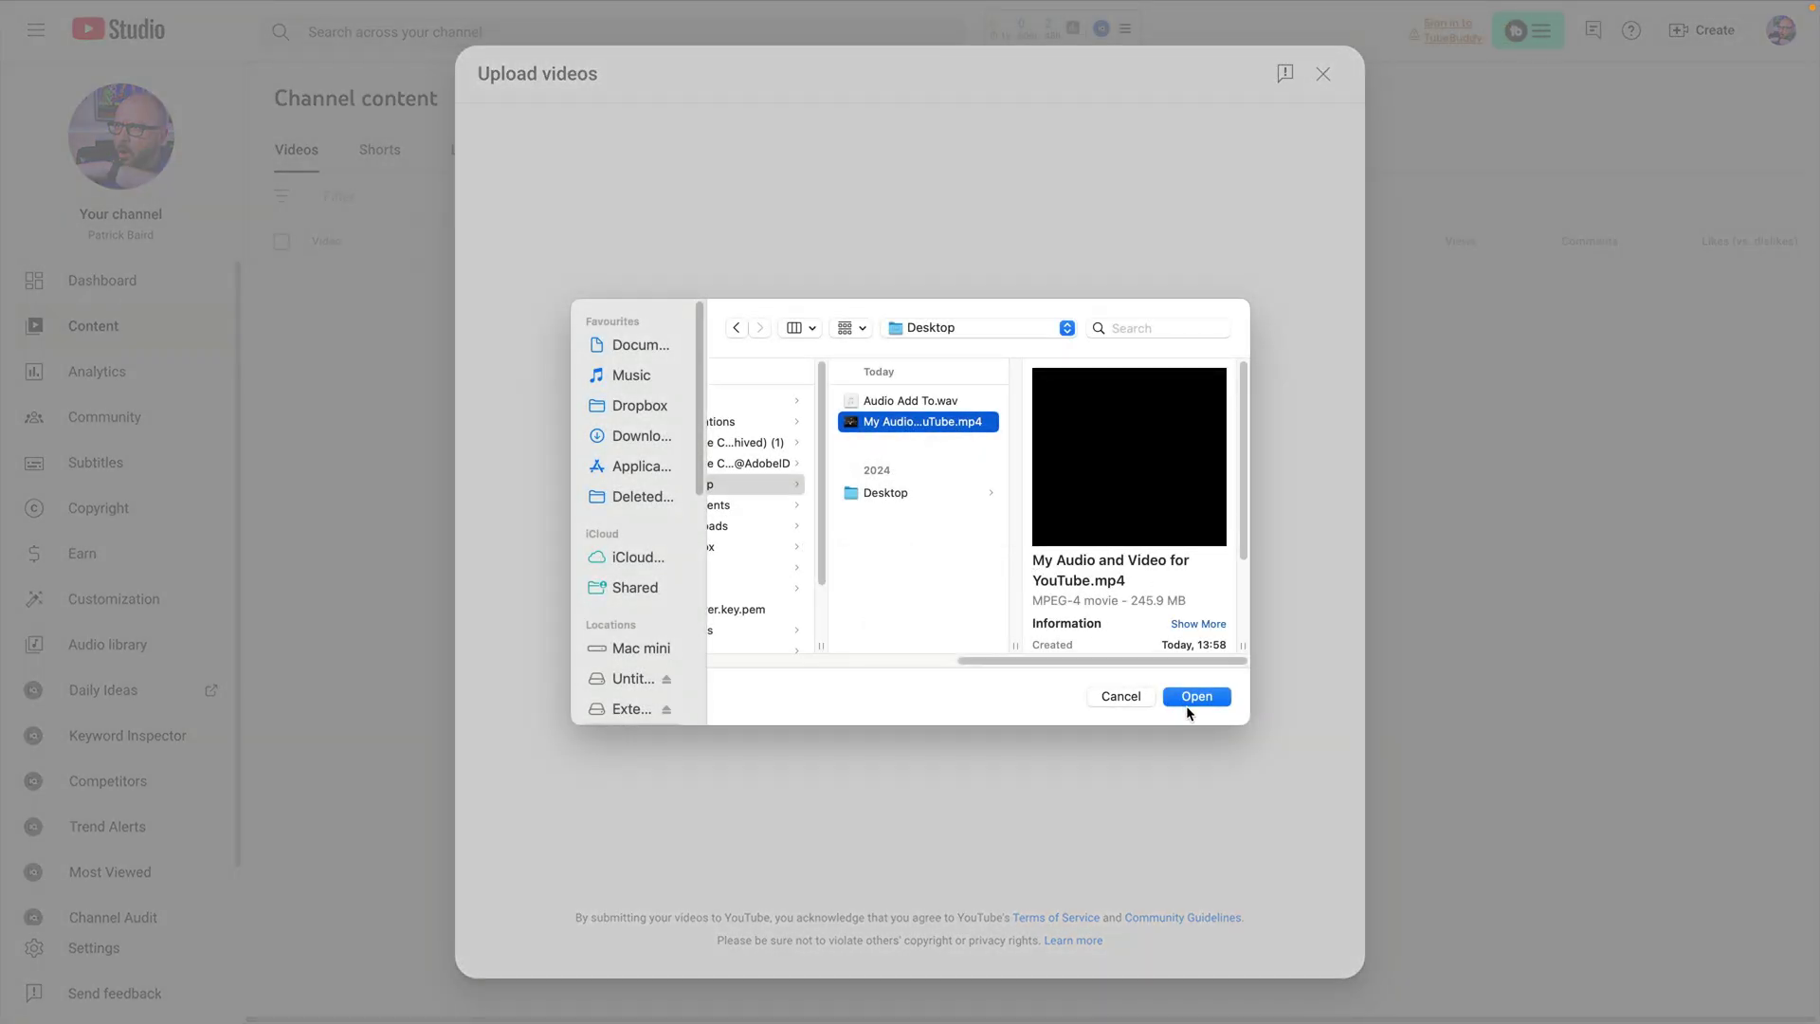
pyautogui.click(1196, 698)
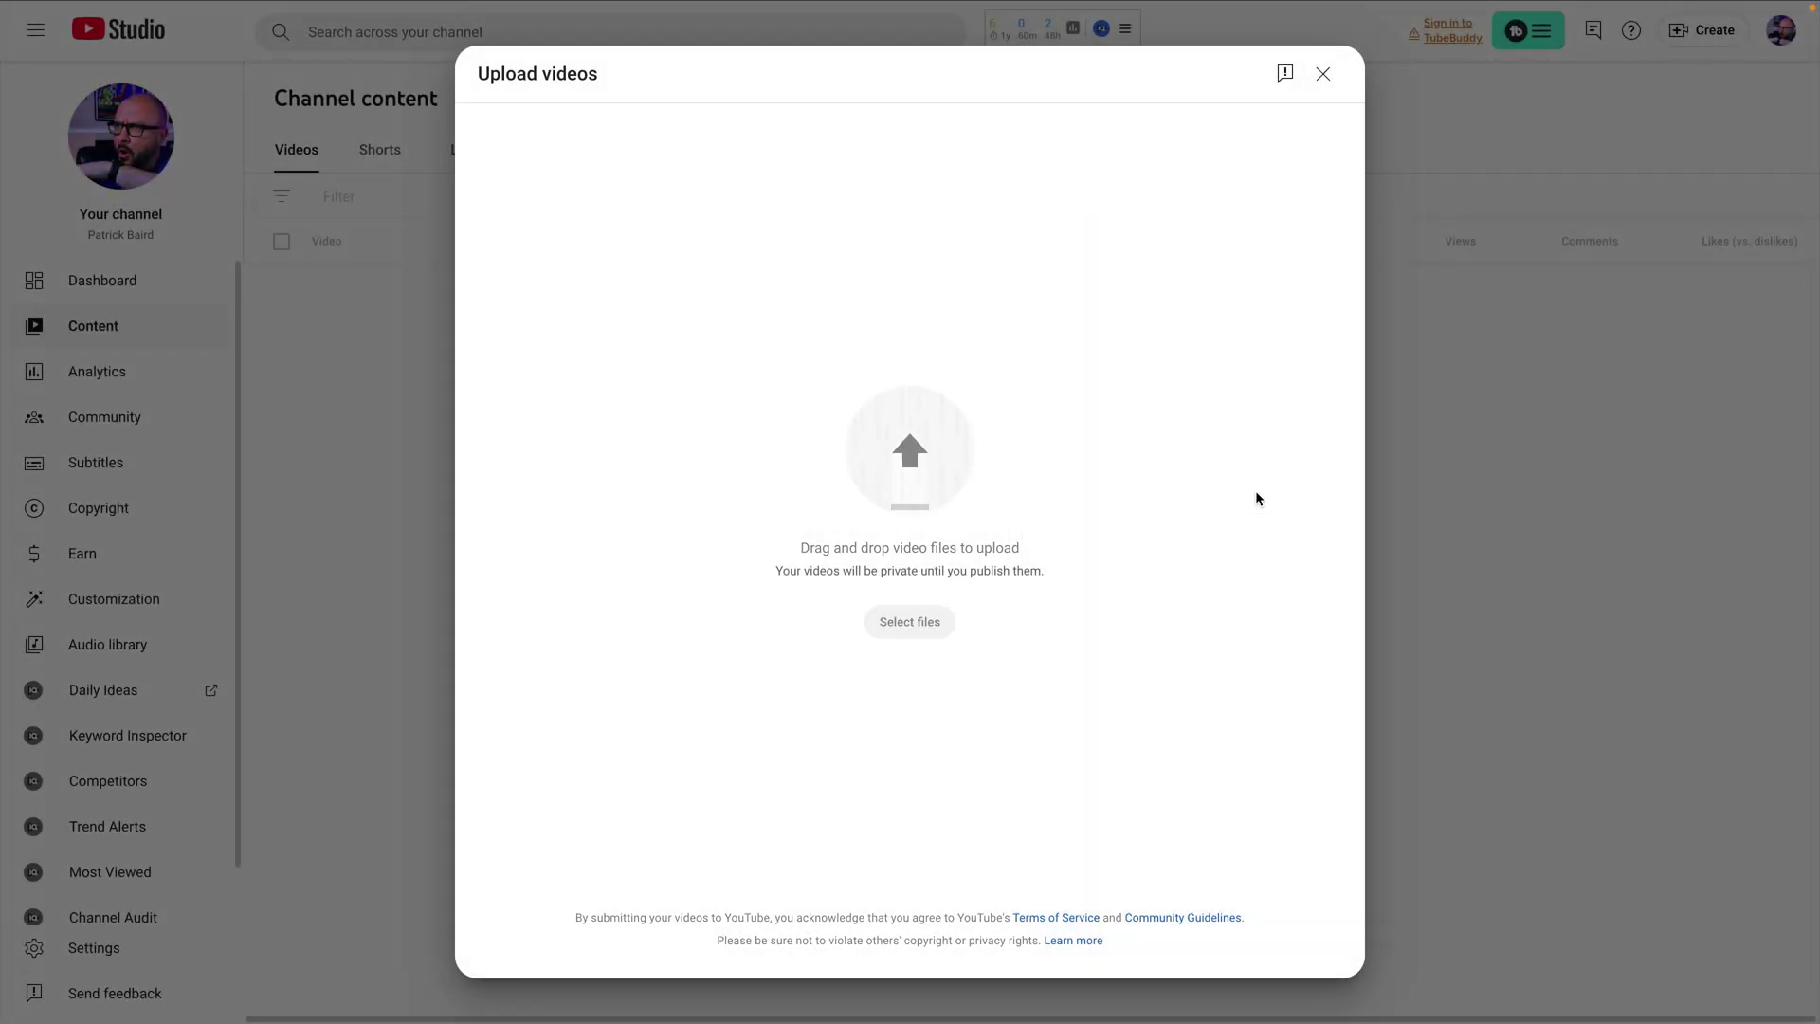